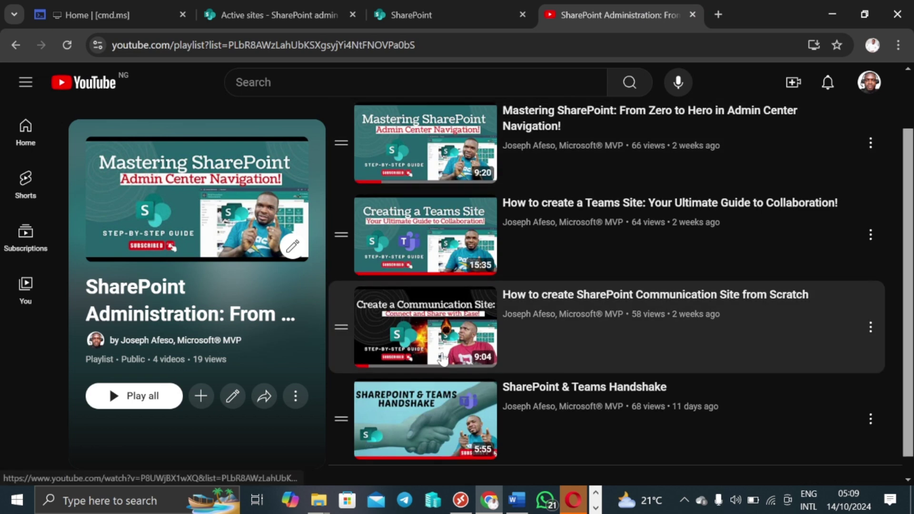
{"action": "scroll", "coordinate": [445, 357], "scroll_direction": "up", "scroll_amount": 2}
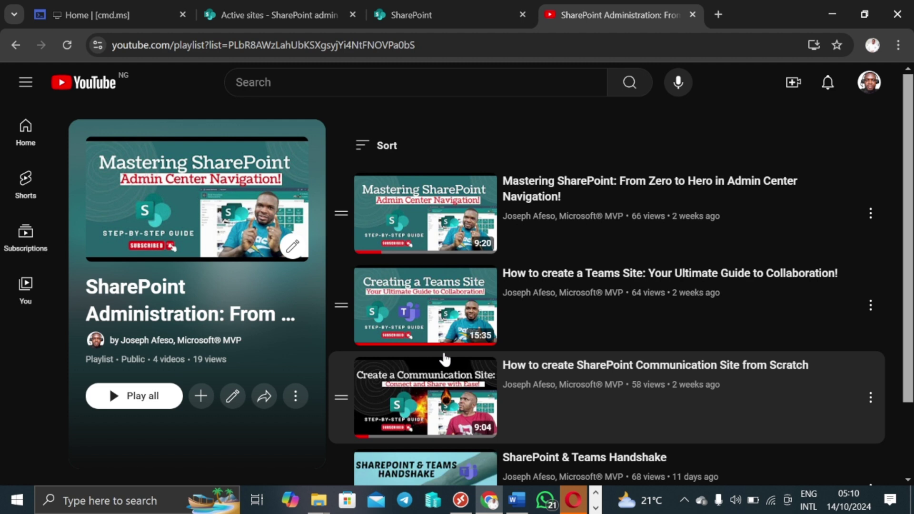
{"action": "scroll", "coordinate": [448, 377], "scroll_direction": "down", "scroll_amount": 2}
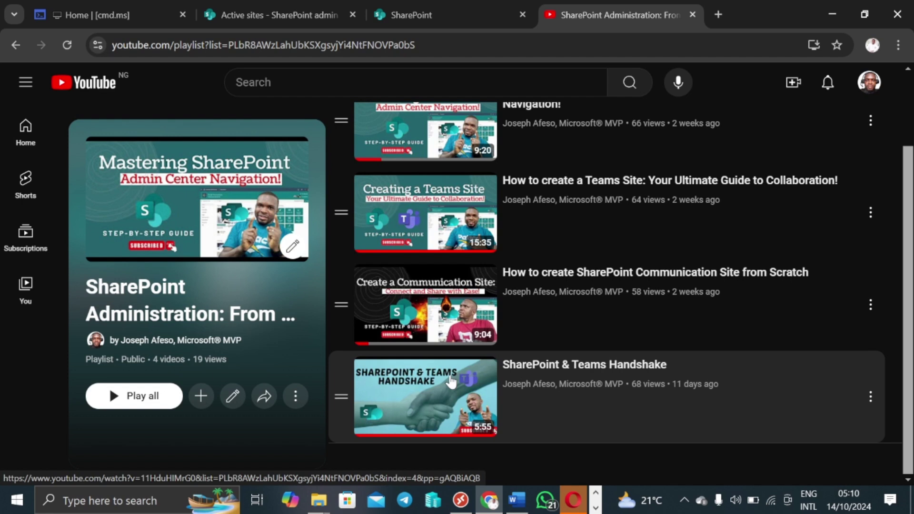
{"action": "scroll", "coordinate": [543, 369], "scroll_direction": "up", "scroll_amount": 2}
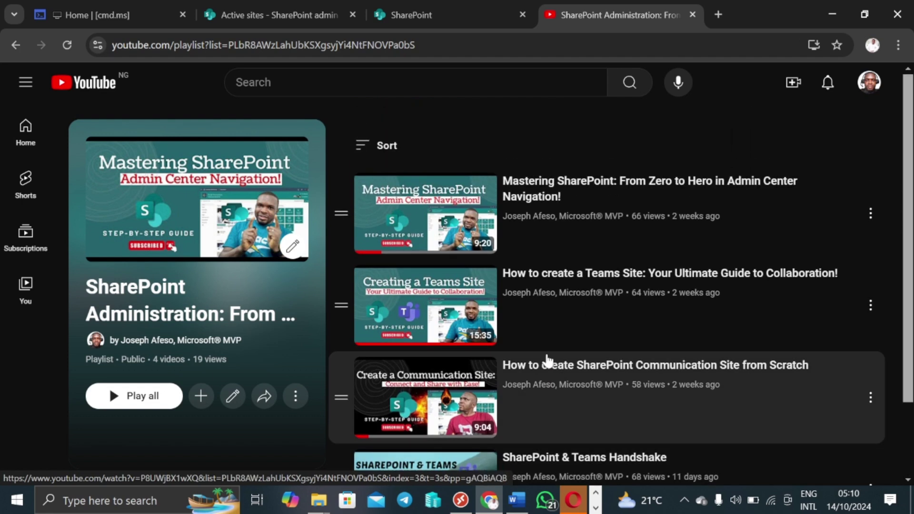
{"action": "scroll", "coordinate": [532, 254], "scroll_direction": "down", "scroll_amount": 2}
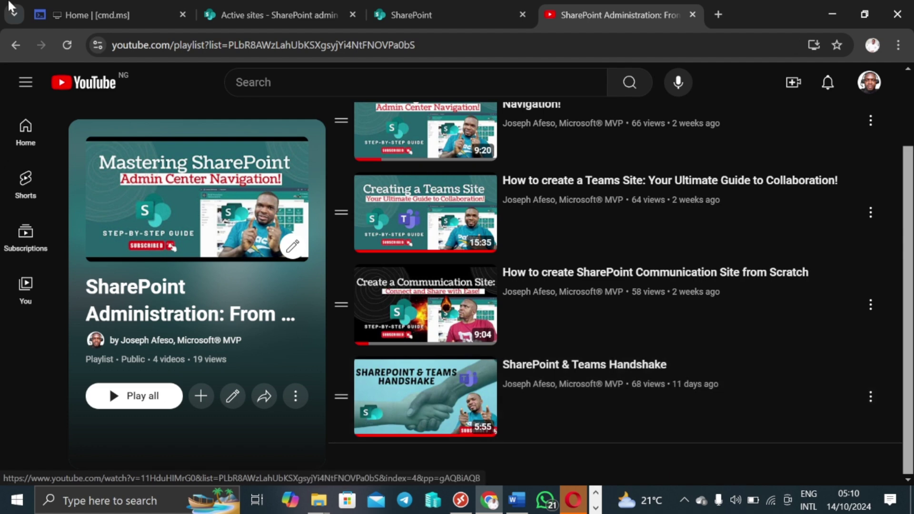
Open the SharePoint admin center from the Microsoft 365 commands on cmd.ms and close the two older SharePoint pages
{"action": "left_click", "coordinate": [248, 7]}
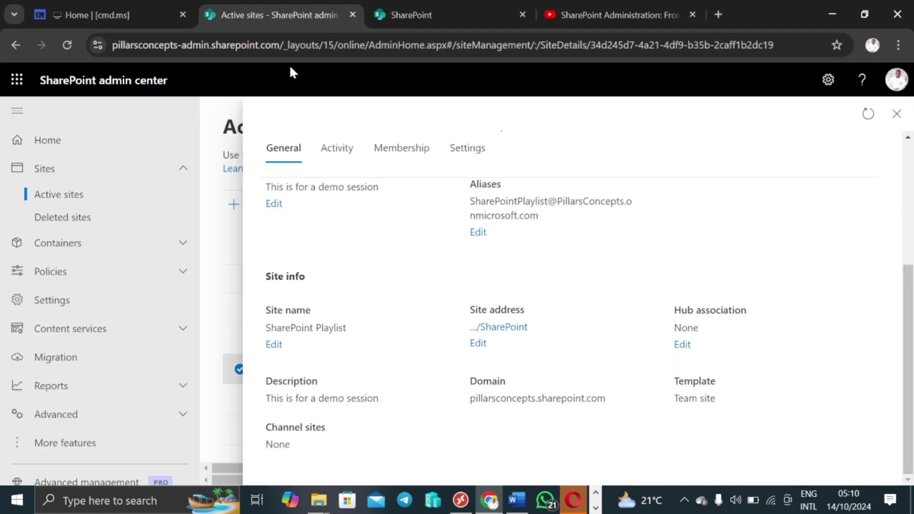
{"action": "left_click", "coordinate": [81, 13]}
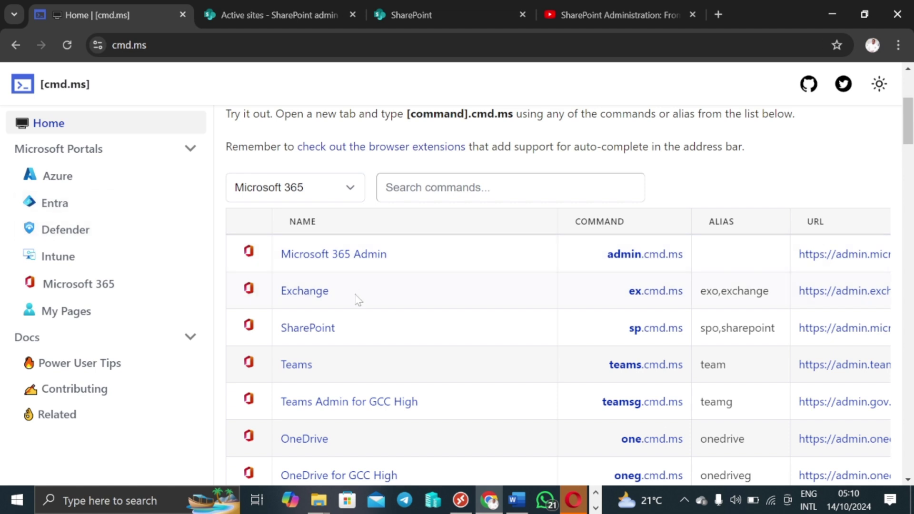
{"action": "left_click", "coordinate": [299, 329]}
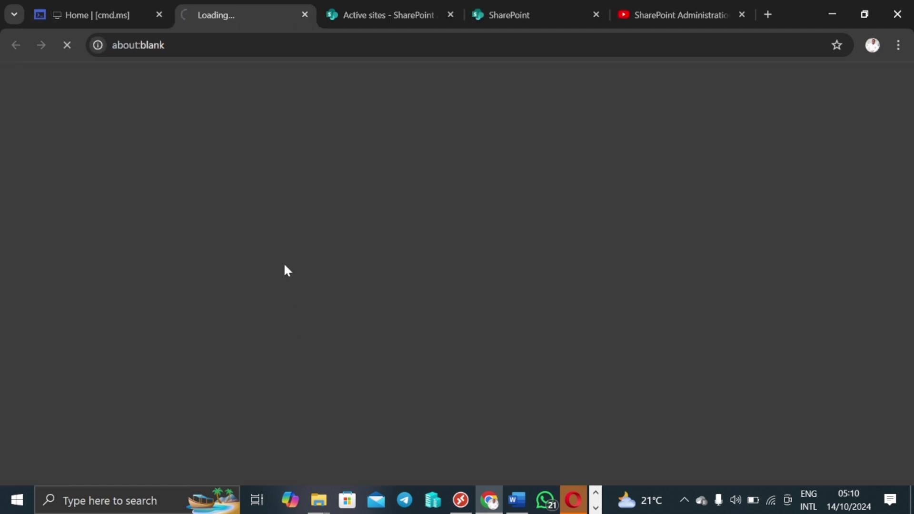
{"action": "left_click", "coordinate": [450, 14]}
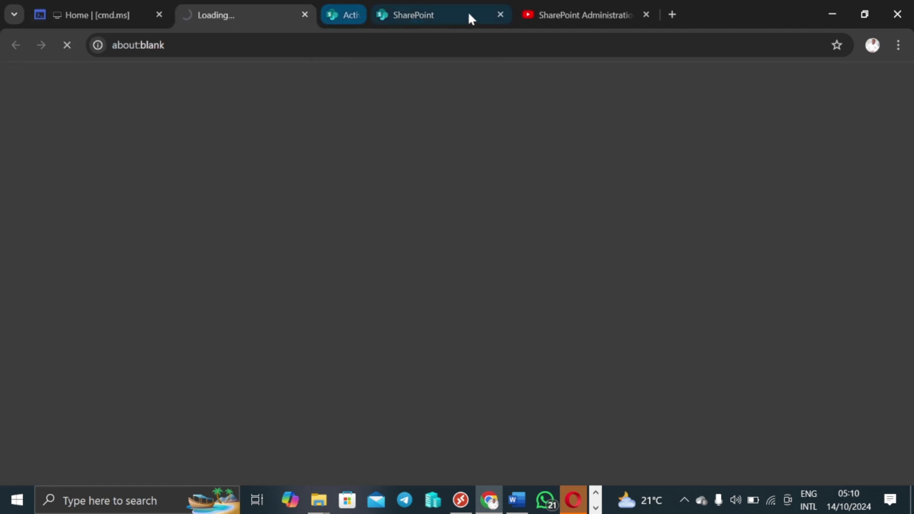
{"action": "left_click", "coordinate": [451, 15]}
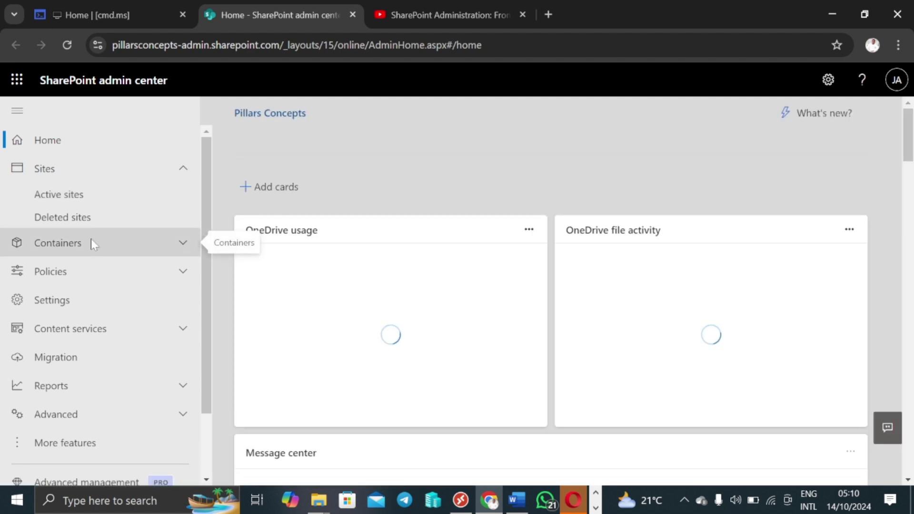
{"action": "left_click", "coordinate": [421, 14]}
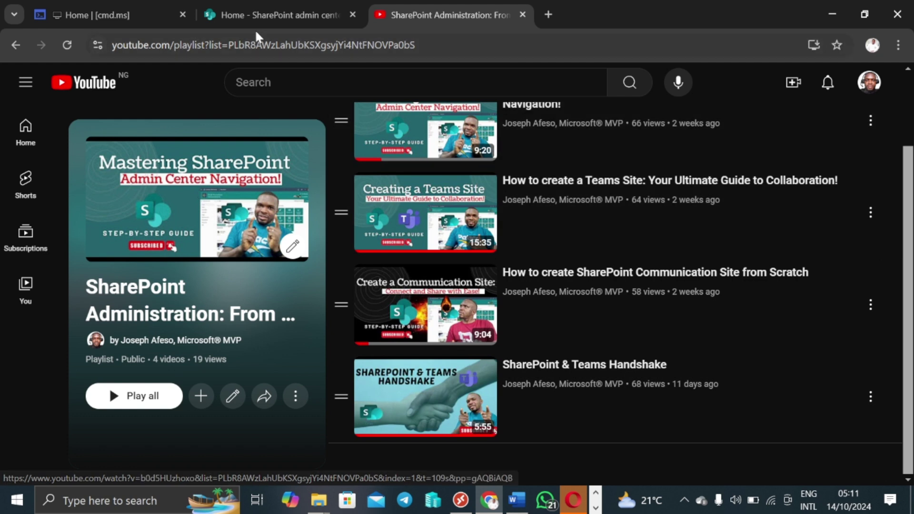
{"action": "left_click", "coordinate": [255, 16]}
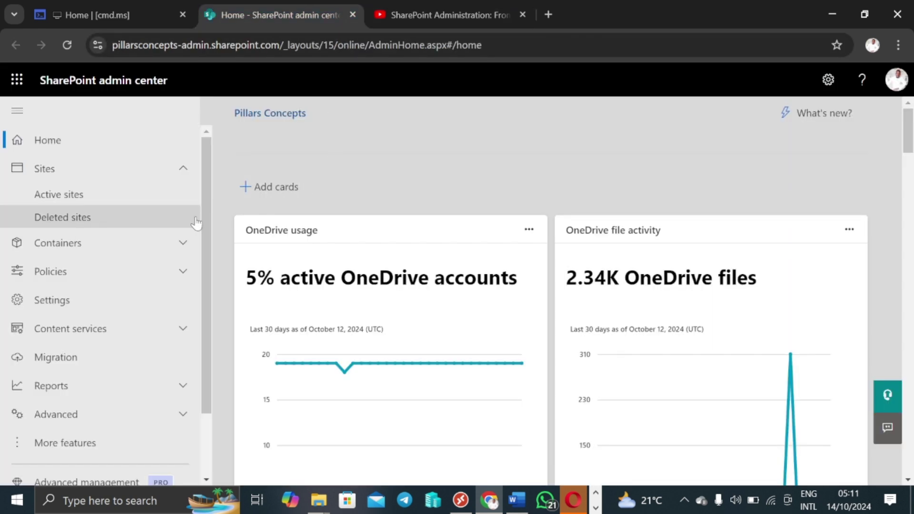
View the active sites and the deleted sites, and highlight the 93-day retention period for deleted sites
{"action": "left_click", "coordinate": [66, 191]}
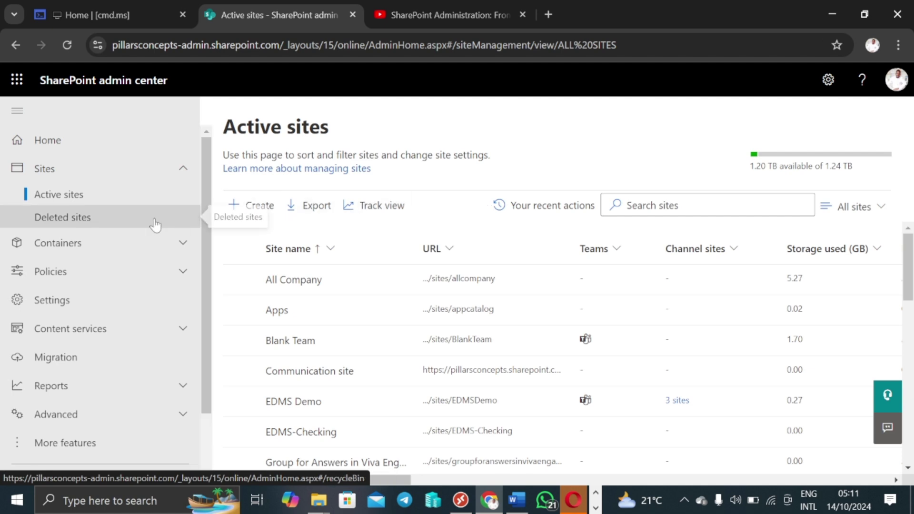
{"action": "left_click", "coordinate": [98, 219]}
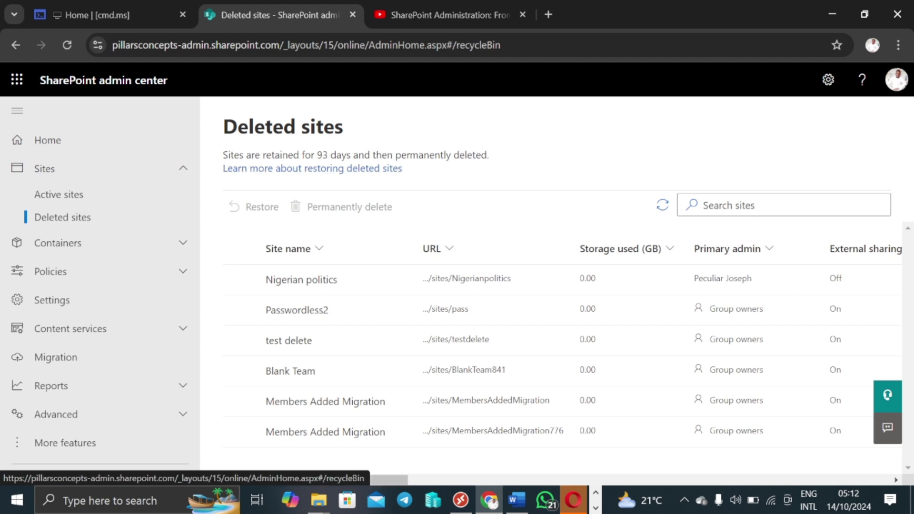
{"action": "left_click_drag", "start_coordinate": [318, 155], "coordinate": [330, 155]}
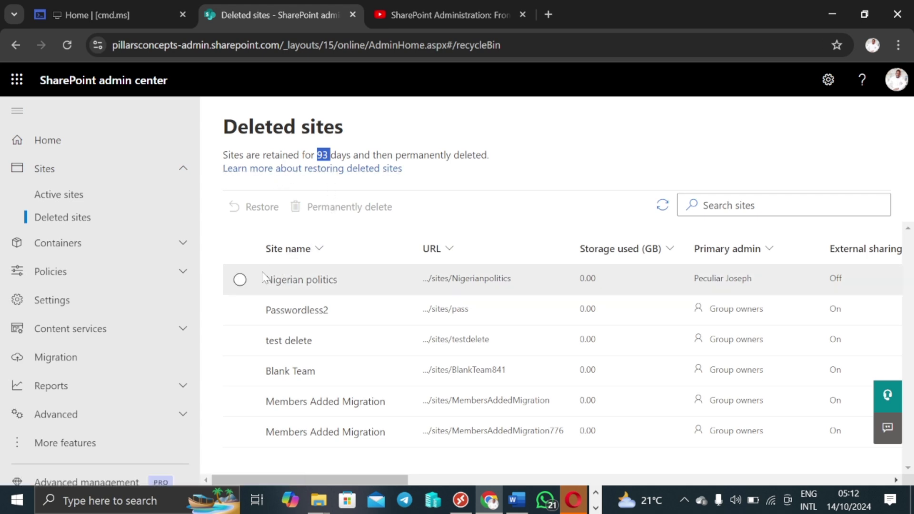
Permanently delete the Nigerian politics site from the deleted sites
{"action": "left_click", "coordinate": [241, 282]}
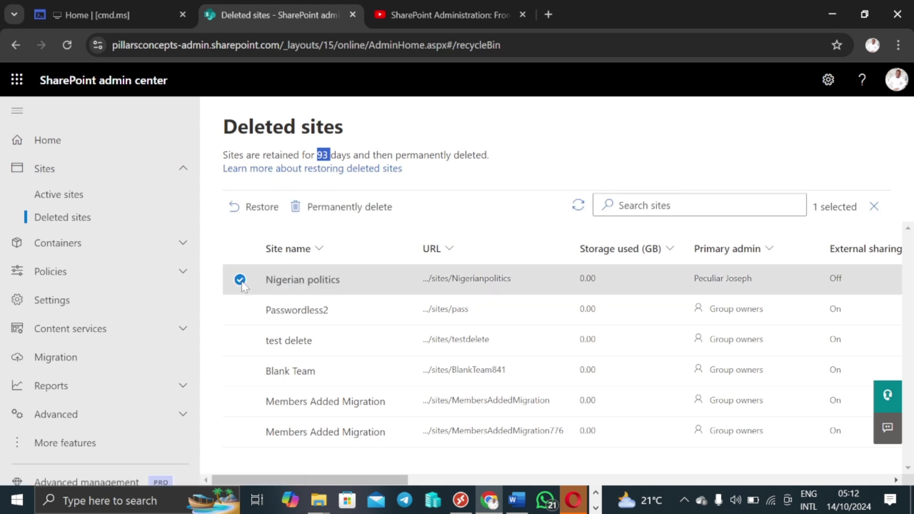
{"action": "left_click", "coordinate": [343, 209]}
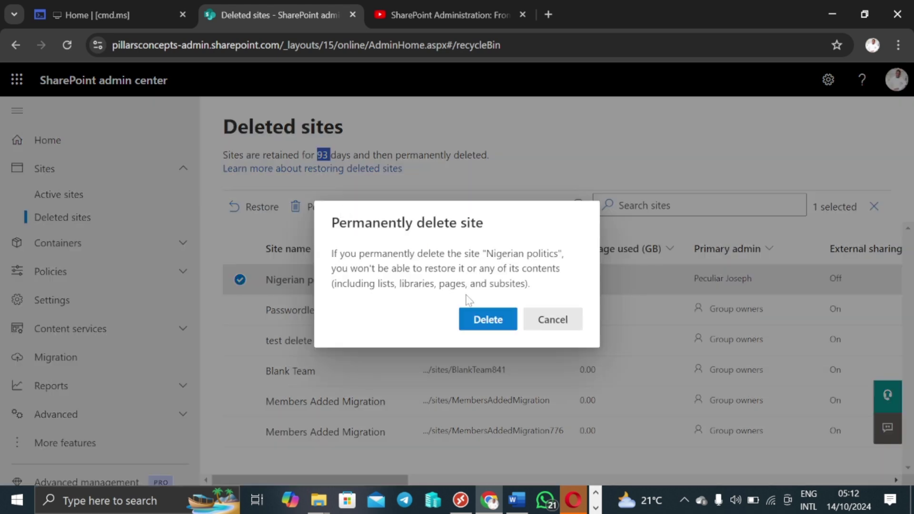
{"action": "left_click", "coordinate": [485, 318]}
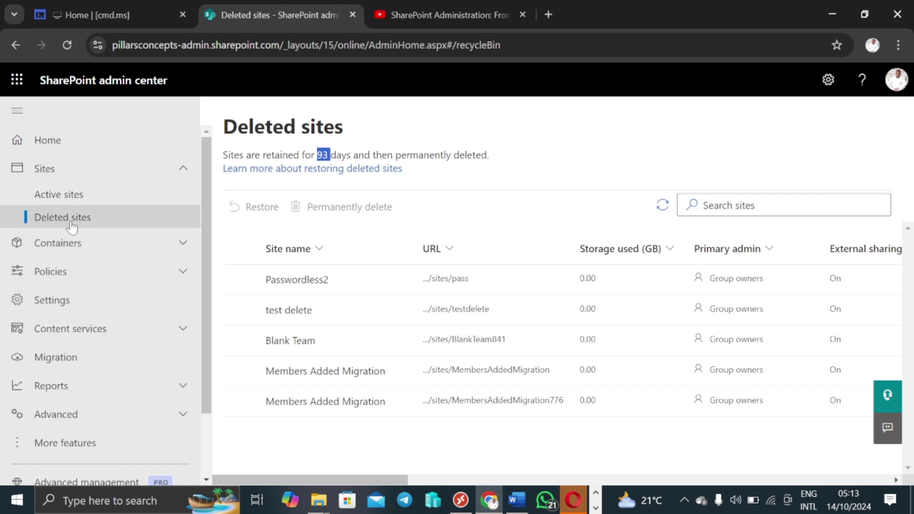
Delete the Teams-connected Blank Team site from the active sites and close the confirmation
{"action": "left_click", "coordinate": [61, 198]}
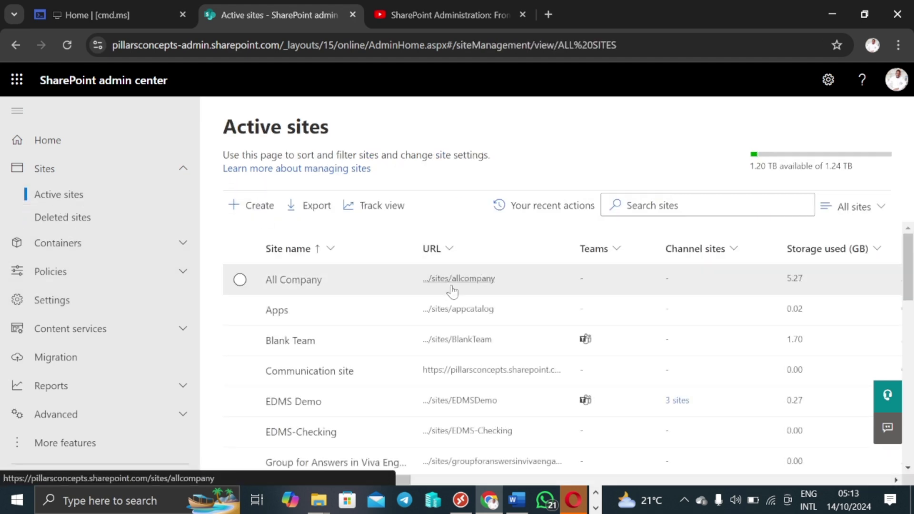
{"action": "left_click", "coordinate": [240, 341]}
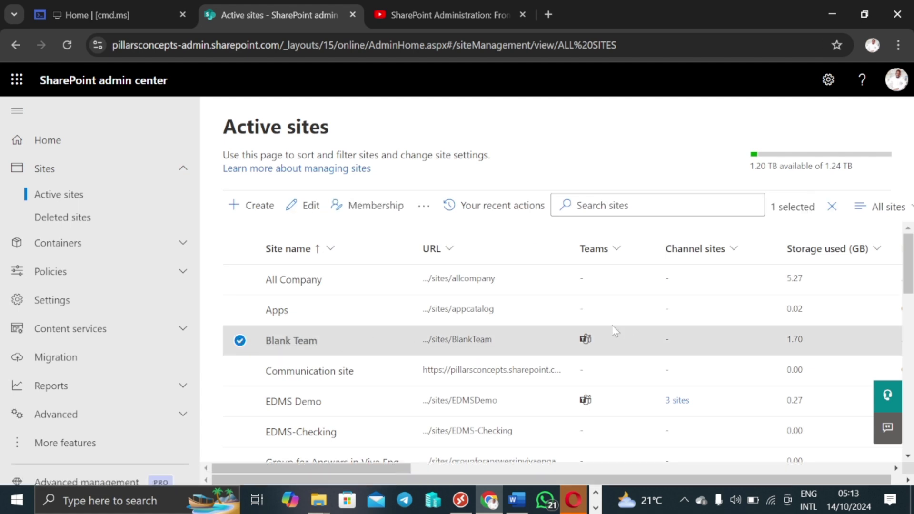
{"action": "mouse_move", "coordinate": [589, 339]}
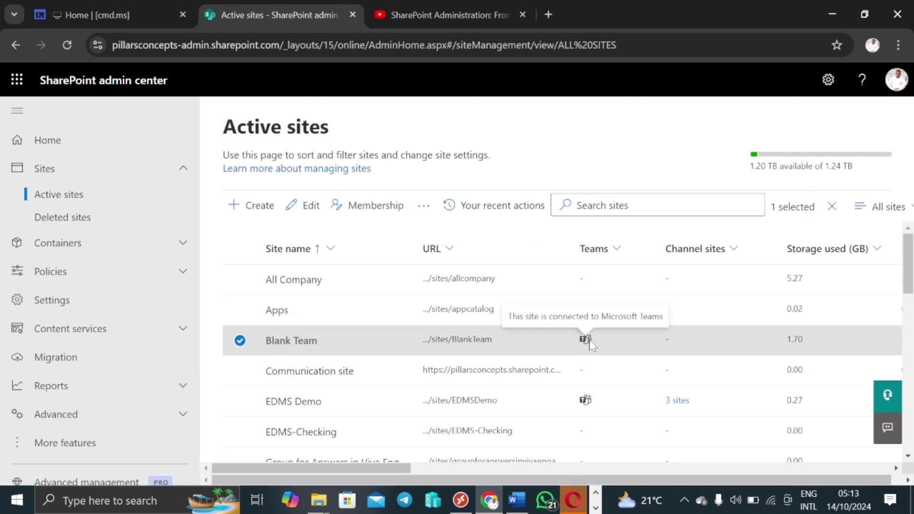
{"action": "left_click", "coordinate": [431, 211]}
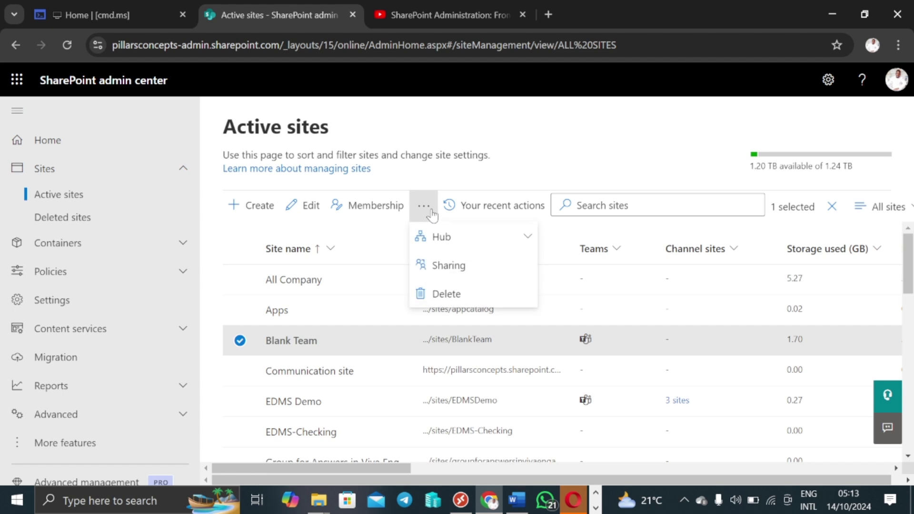
{"action": "left_click", "coordinate": [448, 293]}
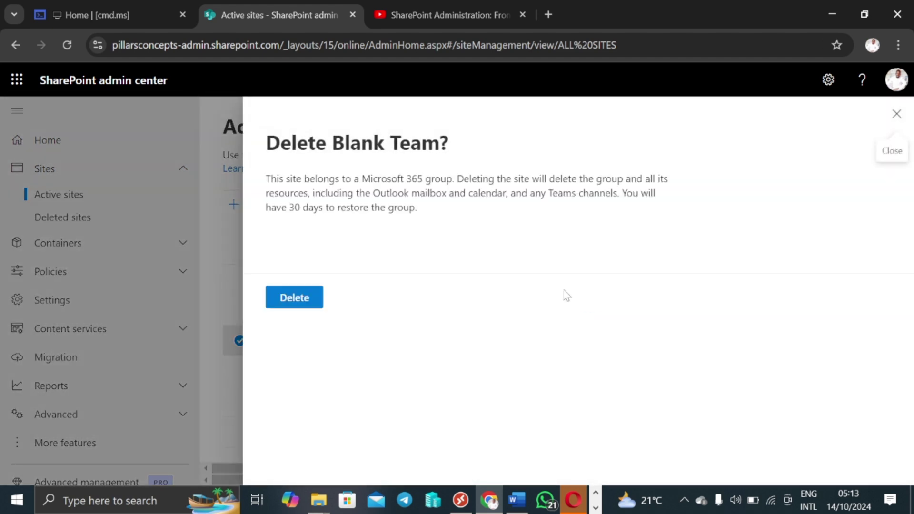
{"action": "left_click", "coordinate": [305, 298]}
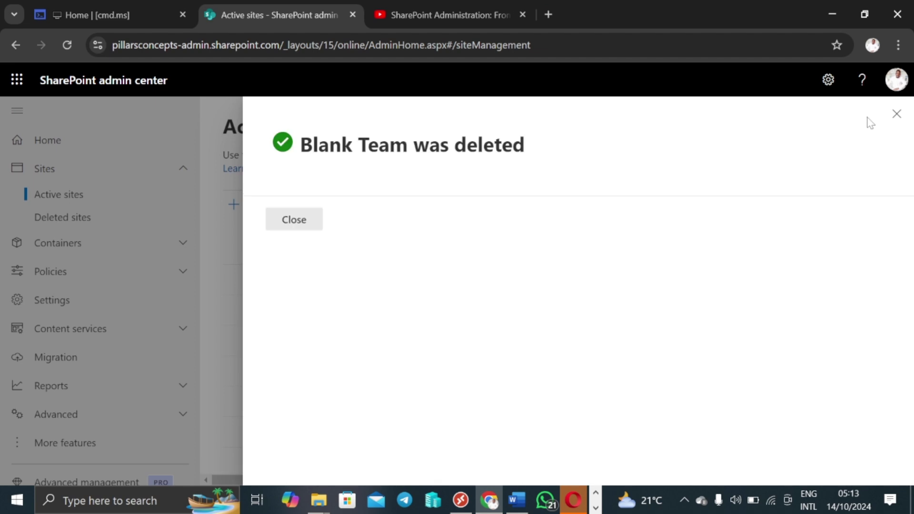
{"action": "left_click", "coordinate": [896, 114]}
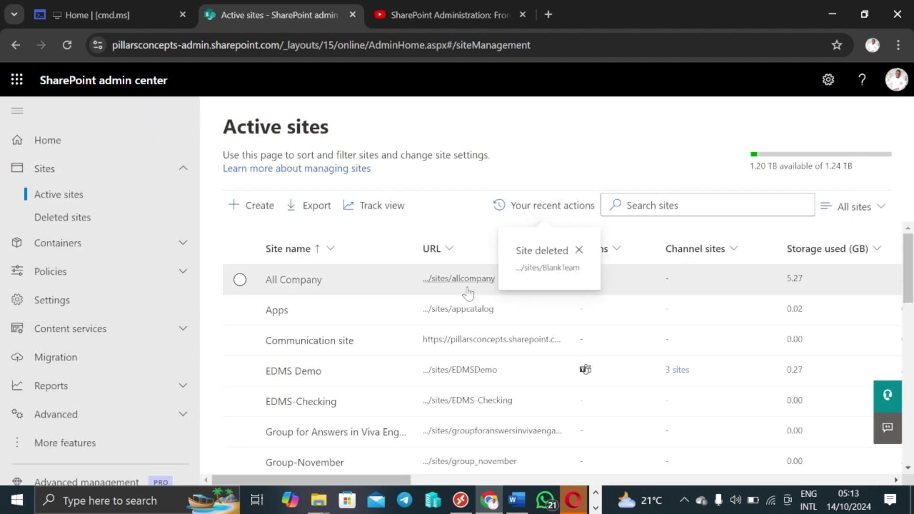
Delete the SharePoint Playlist site from the active sites and close the confirmation
{"action": "scroll", "coordinate": [394, 338], "scroll_direction": "down", "scroll_amount": 6}
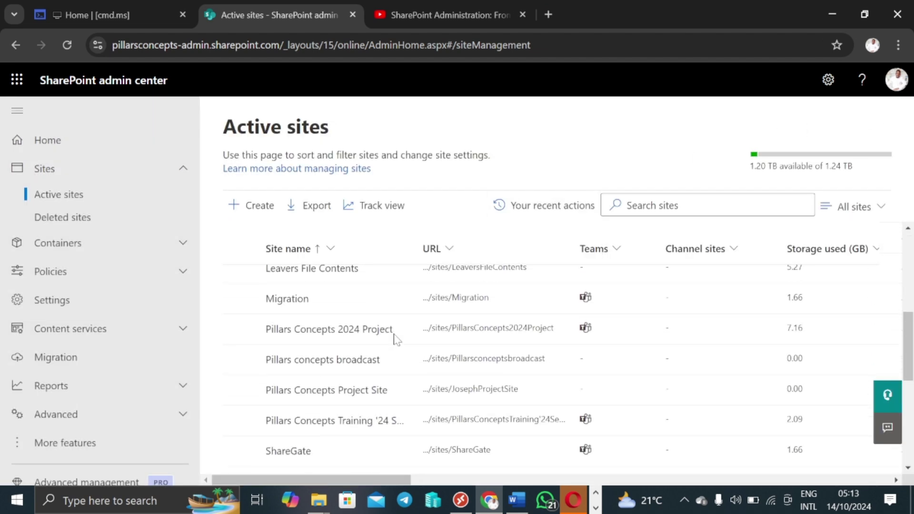
{"action": "scroll", "coordinate": [395, 338], "scroll_direction": "down", "scroll_amount": 1}
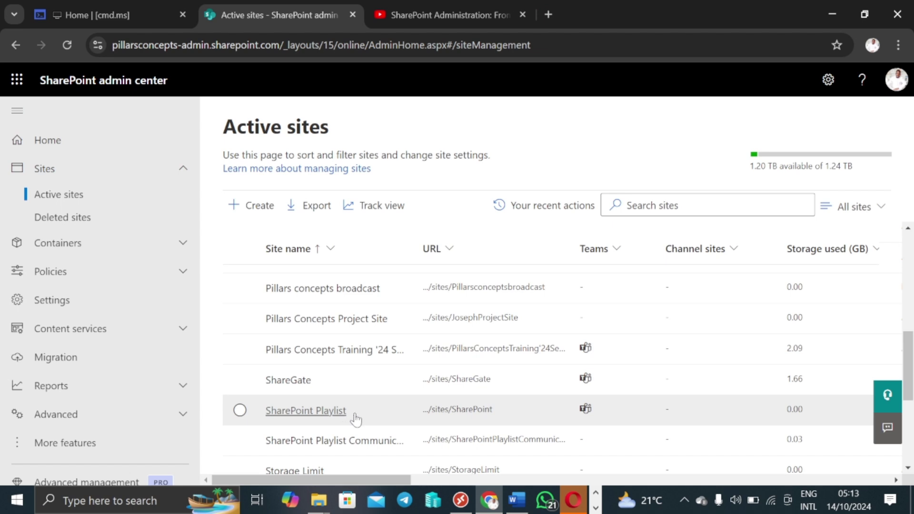
{"action": "scroll", "coordinate": [356, 414], "scroll_direction": "down", "scroll_amount": 2}
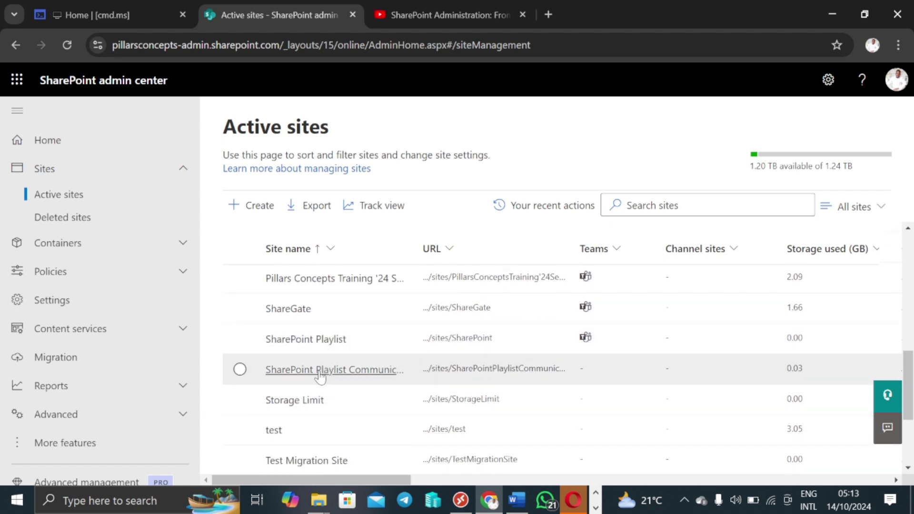
{"action": "left_click", "coordinate": [240, 339]}
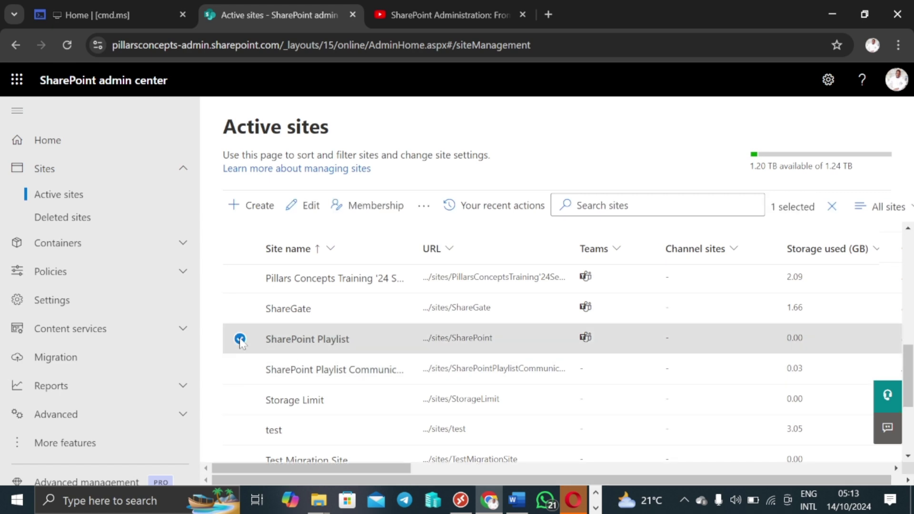
{"action": "left_click", "coordinate": [424, 206]}
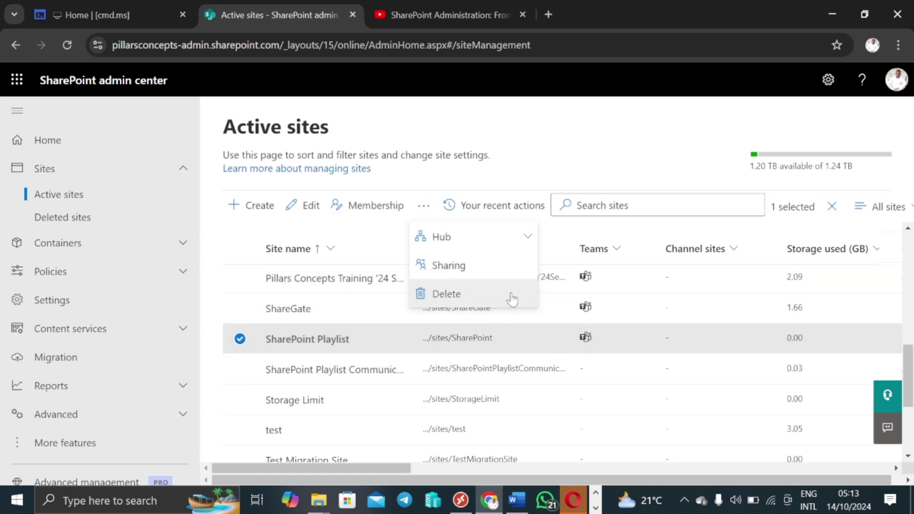
{"action": "left_click", "coordinate": [448, 294]}
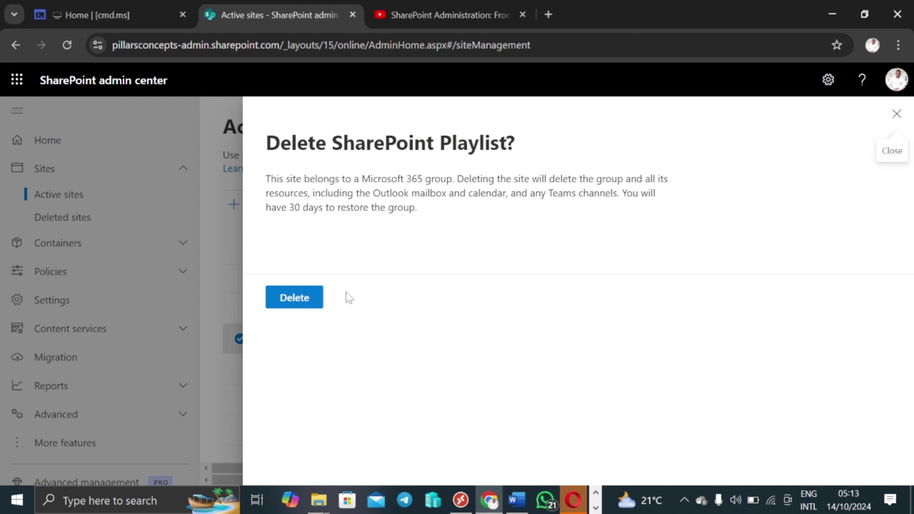
{"action": "left_click", "coordinate": [281, 299]}
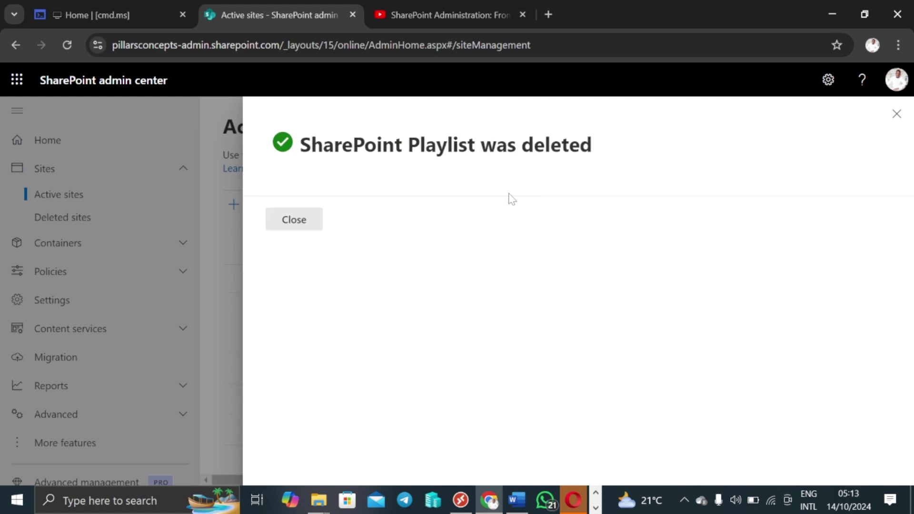
{"action": "left_click", "coordinate": [285, 225]}
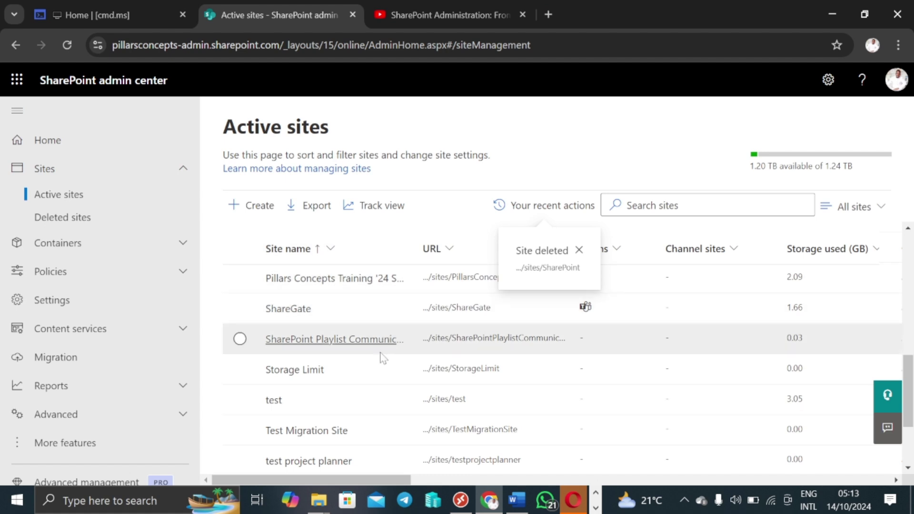
Delete the SharePoint Playlist Communication site from the active sites and close the confirmation
{"action": "scroll", "coordinate": [338, 381], "scroll_direction": "up", "scroll_amount": 3}
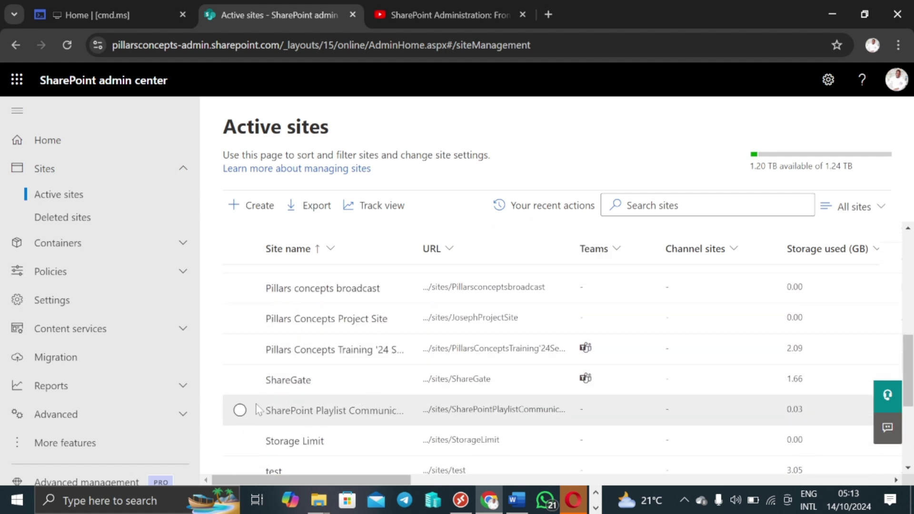
{"action": "left_click", "coordinate": [240, 411]}
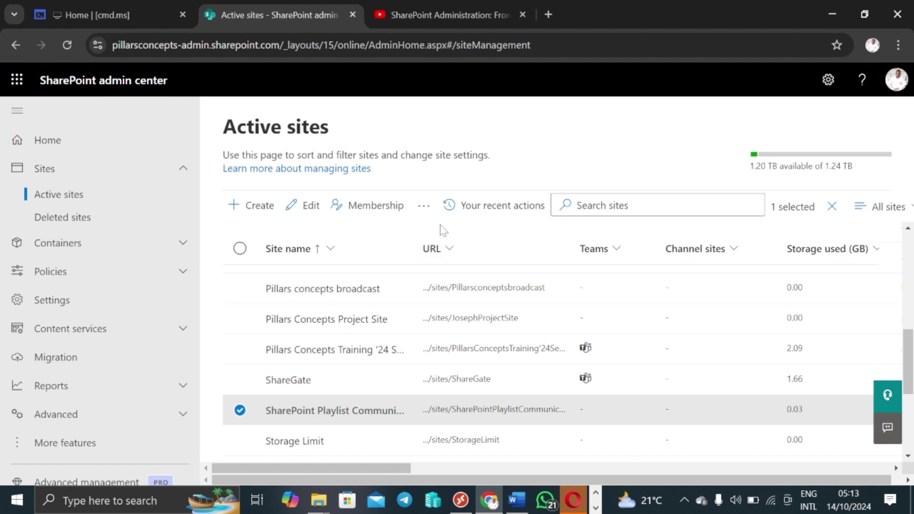
{"action": "left_click", "coordinate": [425, 206]}
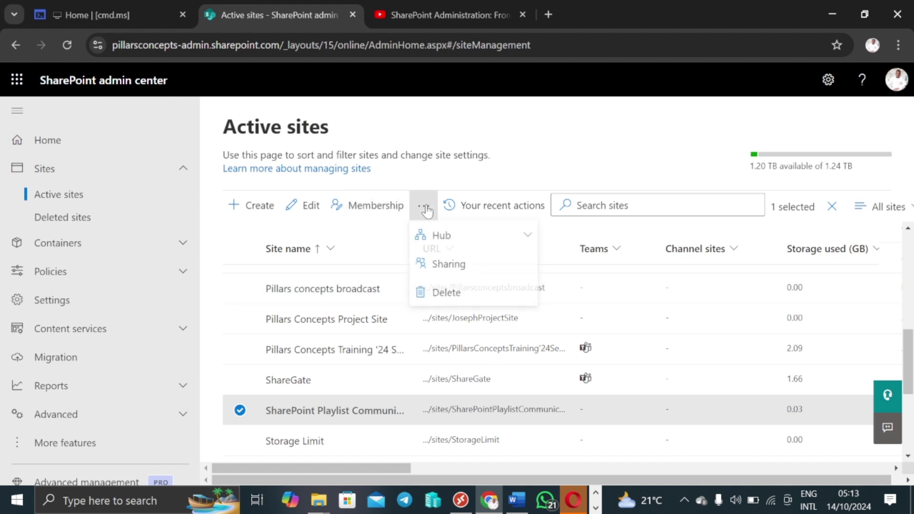
{"action": "left_click", "coordinate": [445, 294]}
{"action": "left_click", "coordinate": [274, 285]}
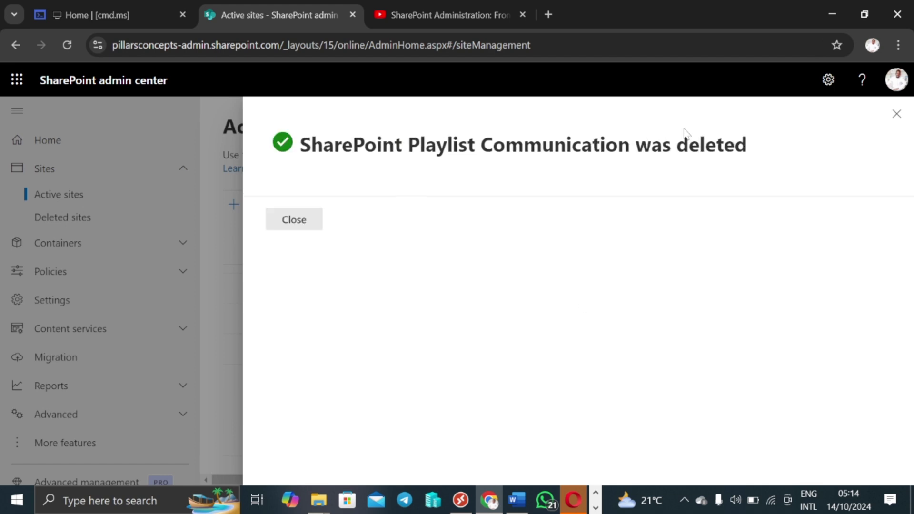
{"action": "left_click", "coordinate": [897, 115]}
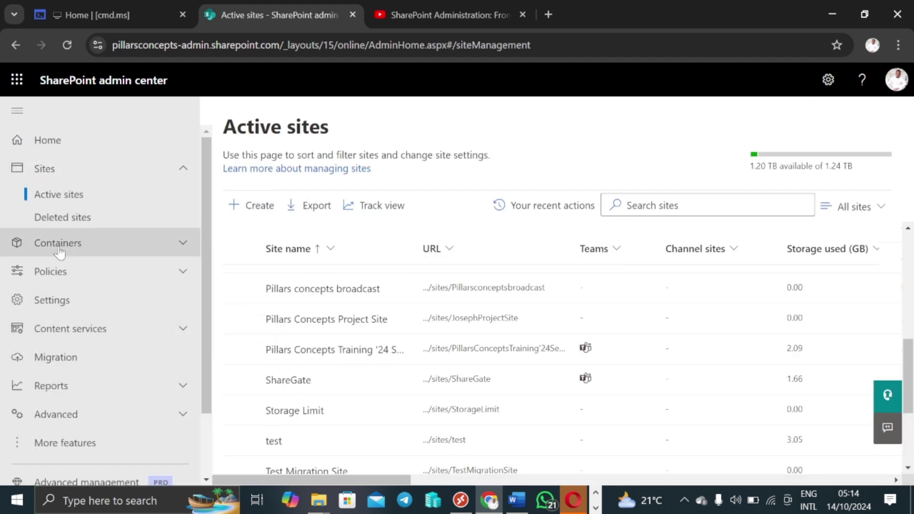
Compare the actions available for SharePoint Playlist and SharePoint Playlist Communication in the deleted sites, and permanently delete SharePoint Playlist Communication
{"action": "left_click", "coordinate": [61, 218]}
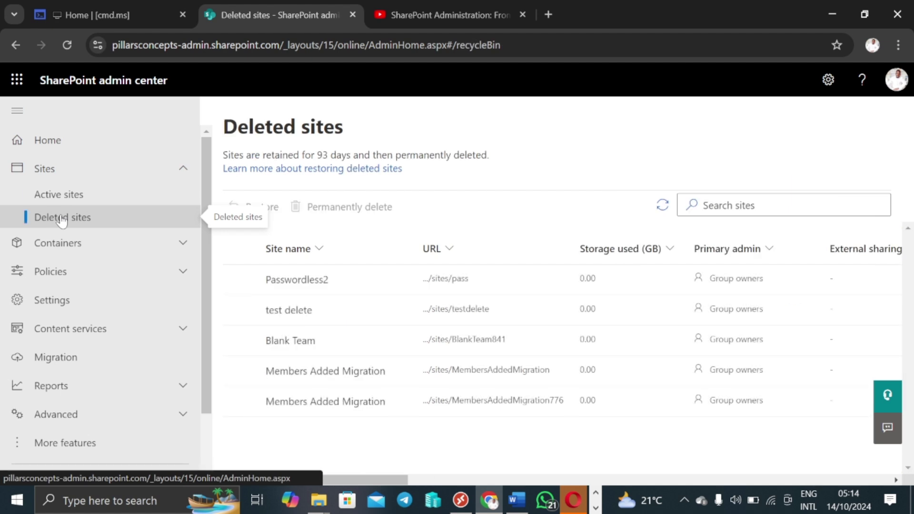
{"action": "scroll", "coordinate": [316, 290], "scroll_direction": "down", "scroll_amount": 1}
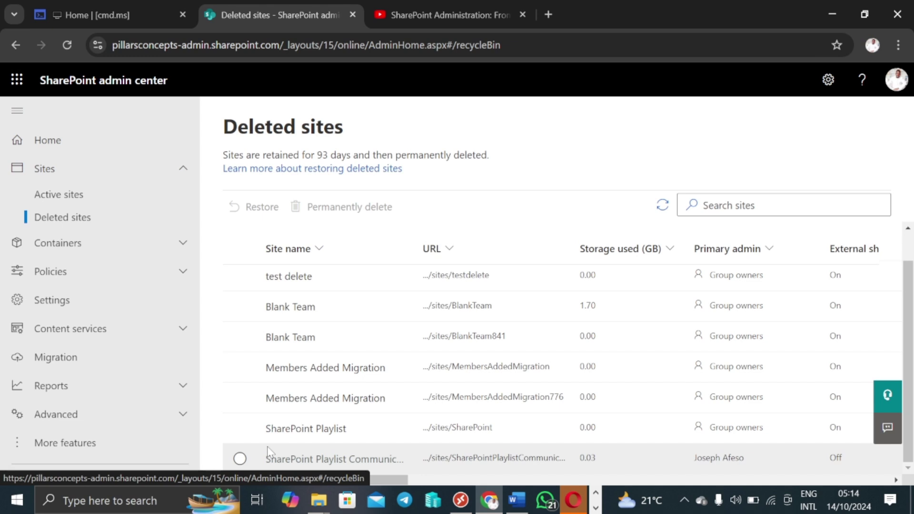
{"action": "left_click", "coordinate": [240, 459]}
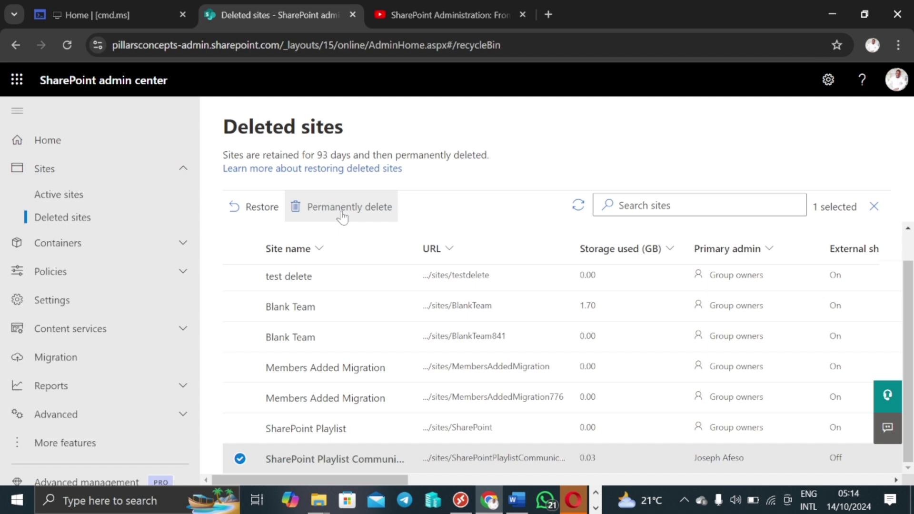
{"action": "left_click", "coordinate": [240, 428]}
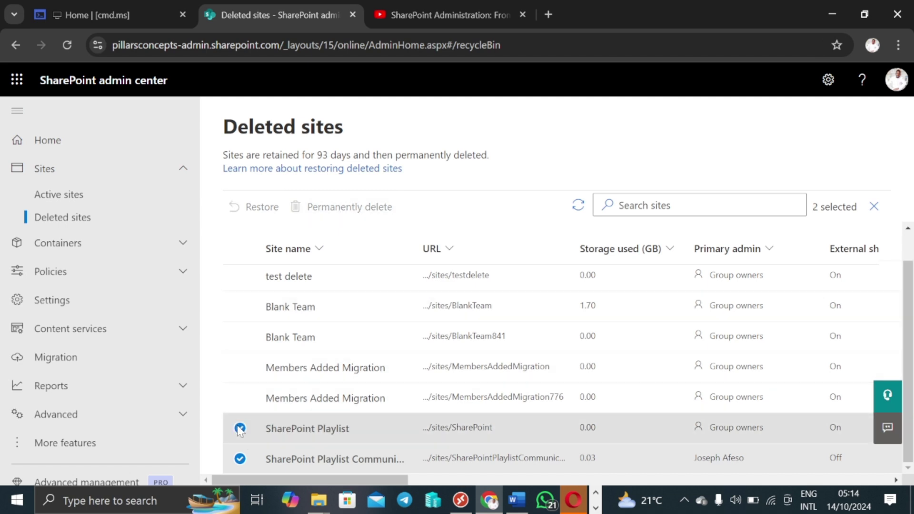
{"action": "left_click", "coordinate": [241, 459]}
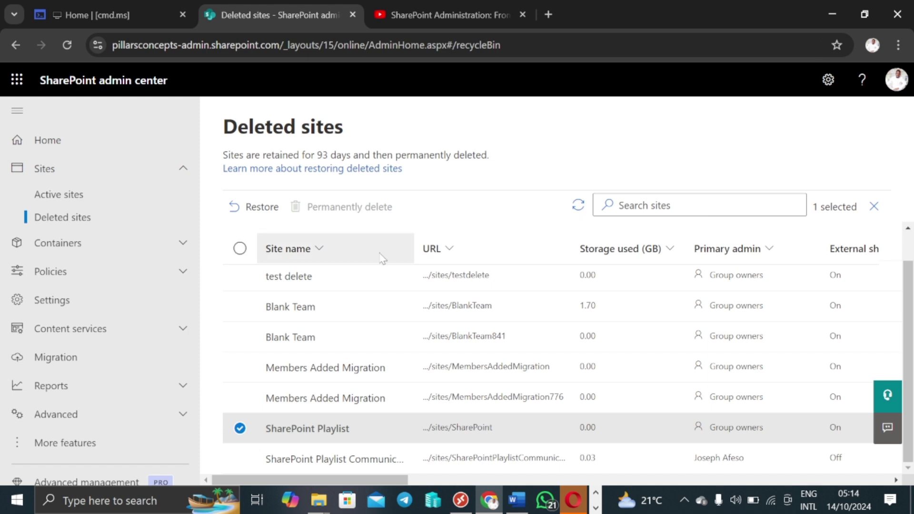
{"action": "left_click", "coordinate": [240, 459]}
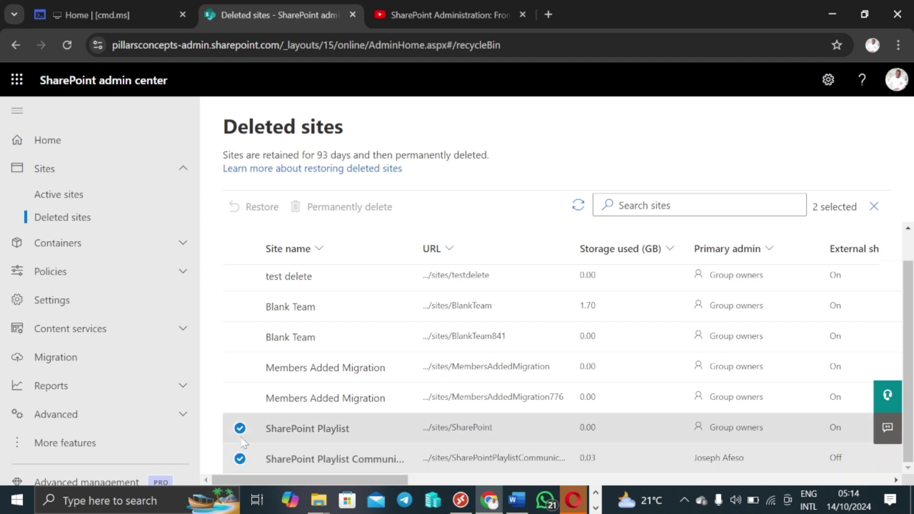
{"action": "left_click", "coordinate": [240, 428]}
{"action": "left_click", "coordinate": [363, 211]}
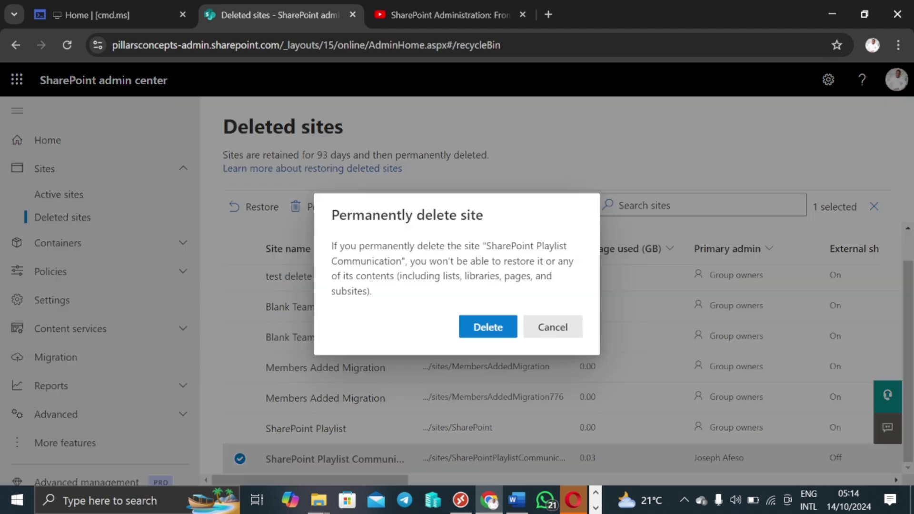
{"action": "left_click", "coordinate": [485, 327]}
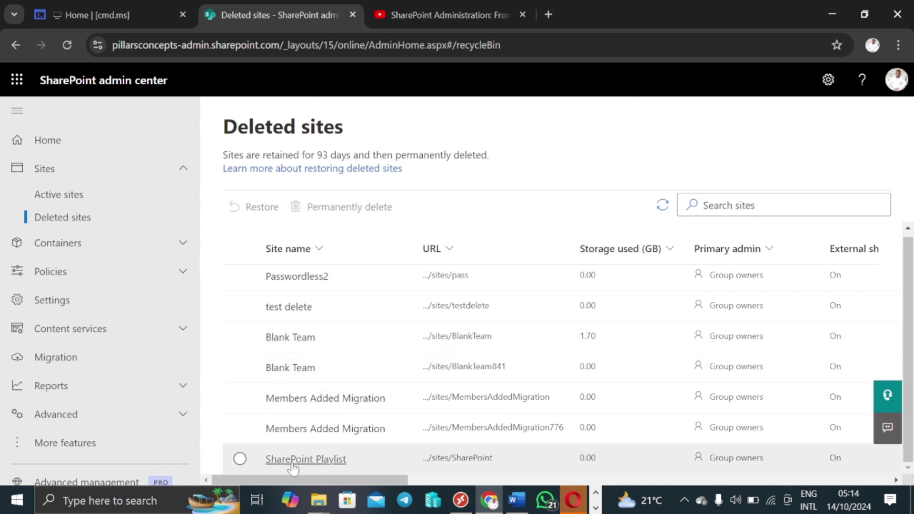
Select the SharePoint Playlist deleted site to check which actions it offers, and clear the selection
{"action": "left_click", "coordinate": [241, 458]}
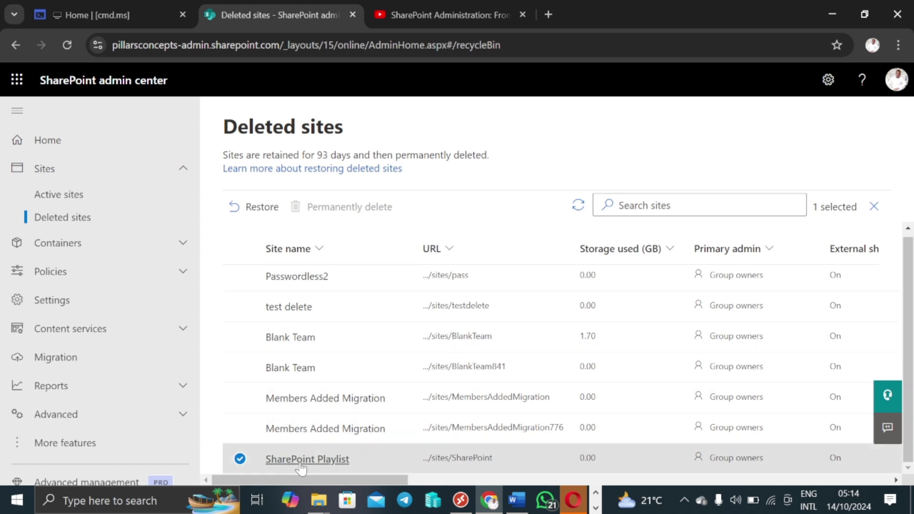
{"action": "left_click", "coordinate": [241, 459]}
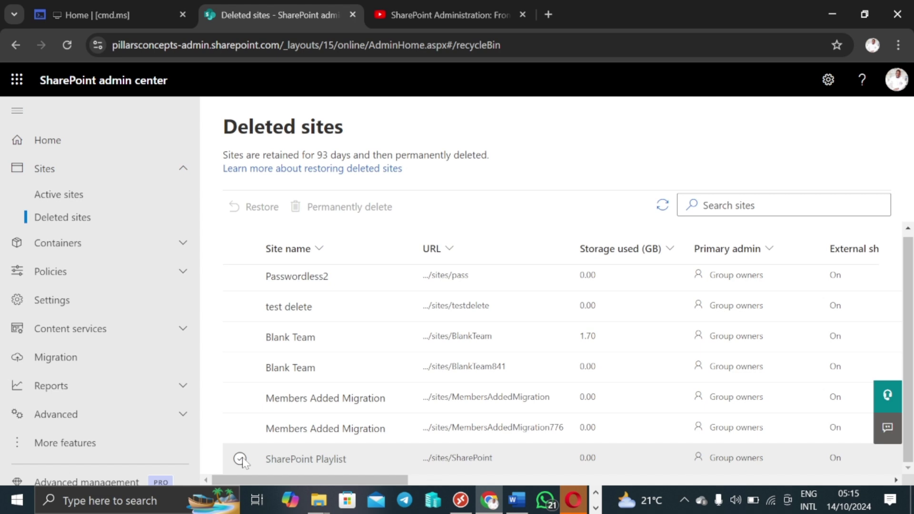
{"action": "left_click", "coordinate": [595, 509]}
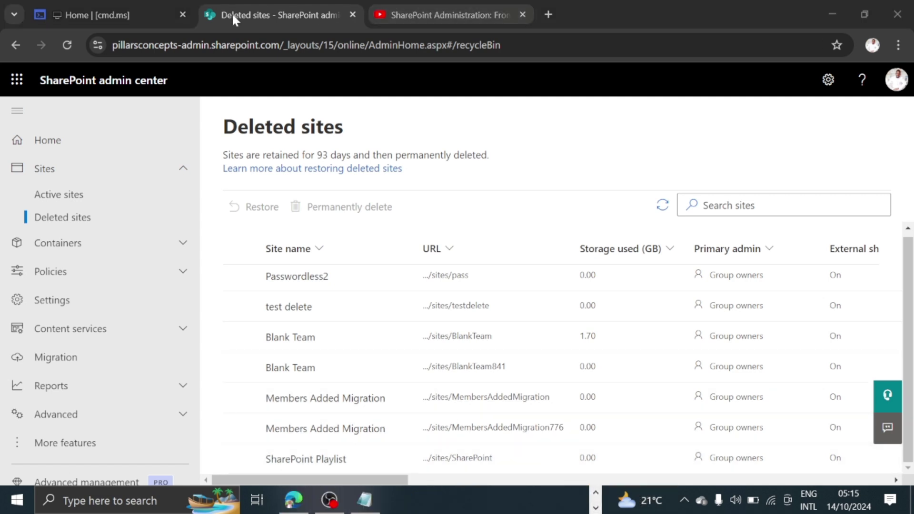
Switch to the cmd.ms page, open the Microsoft 365 admin center from its Microsoft 365 list, and return to the list
{"action": "left_click", "coordinate": [100, 15]}
{"action": "left_click", "coordinate": [353, 257]}
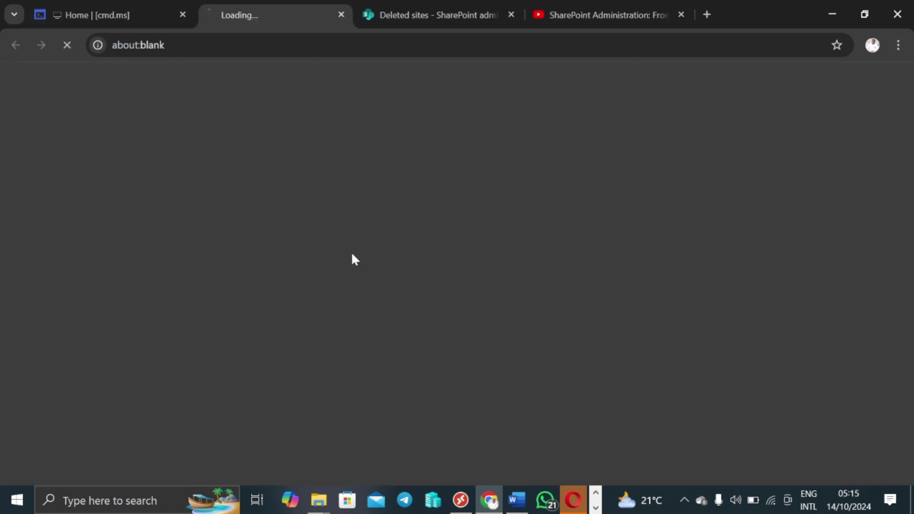
{"action": "left_click", "coordinate": [117, 7]}
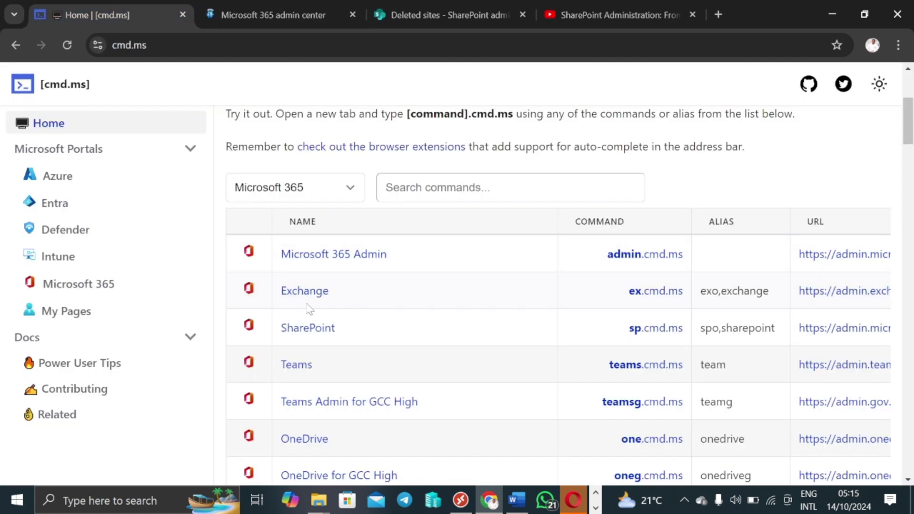
{"action": "scroll", "coordinate": [320, 381], "scroll_direction": "down", "scroll_amount": 2}
{"action": "scroll", "coordinate": [325, 354], "scroll_direction": "up", "scroll_amount": 2}
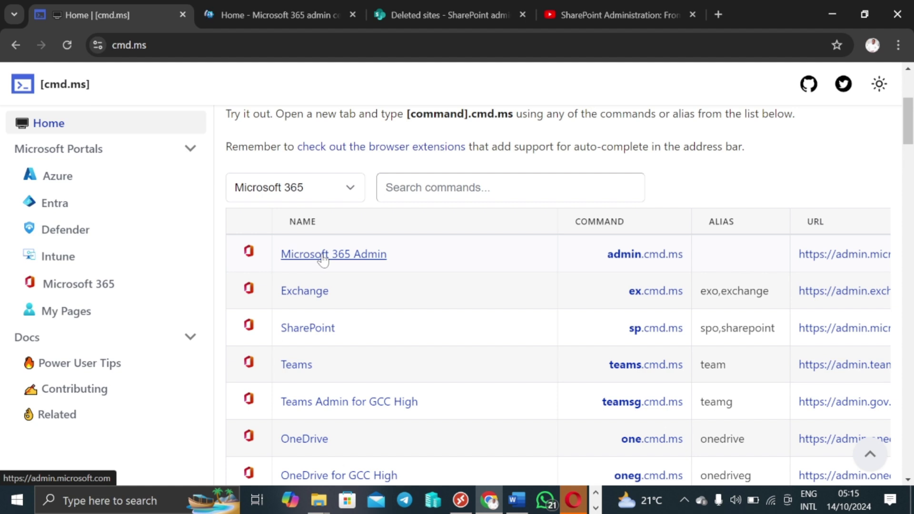
Filter the cmd.ms portal list to Entra and open the Microsoft Entra portal
{"action": "left_click", "coordinate": [344, 197]}
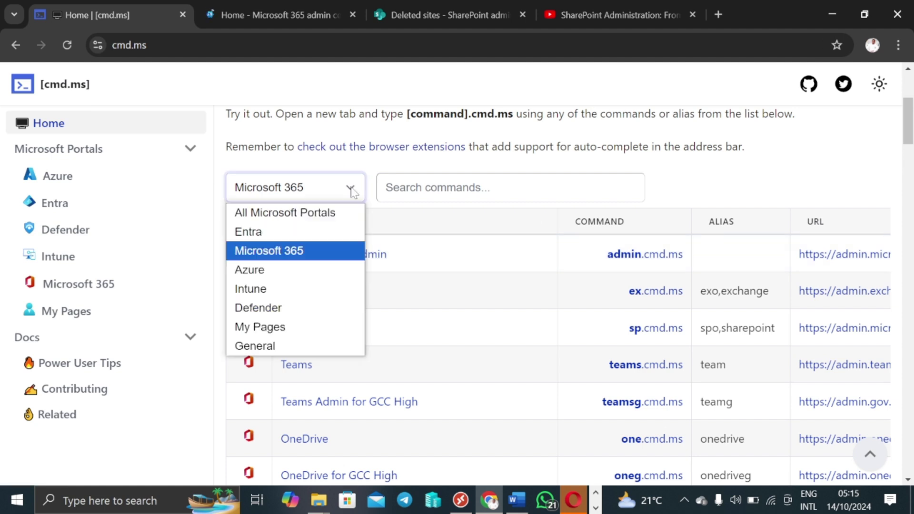
{"action": "left_click", "coordinate": [295, 232]}
{"action": "left_click", "coordinate": [327, 255]}
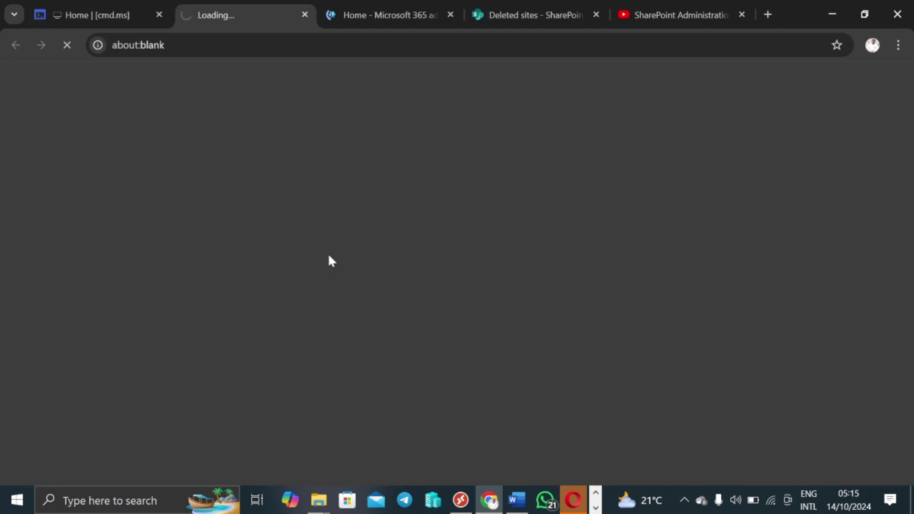
Switch to the Microsoft 365 admin center and view its deleted groups
{"action": "left_click", "coordinate": [363, 15]}
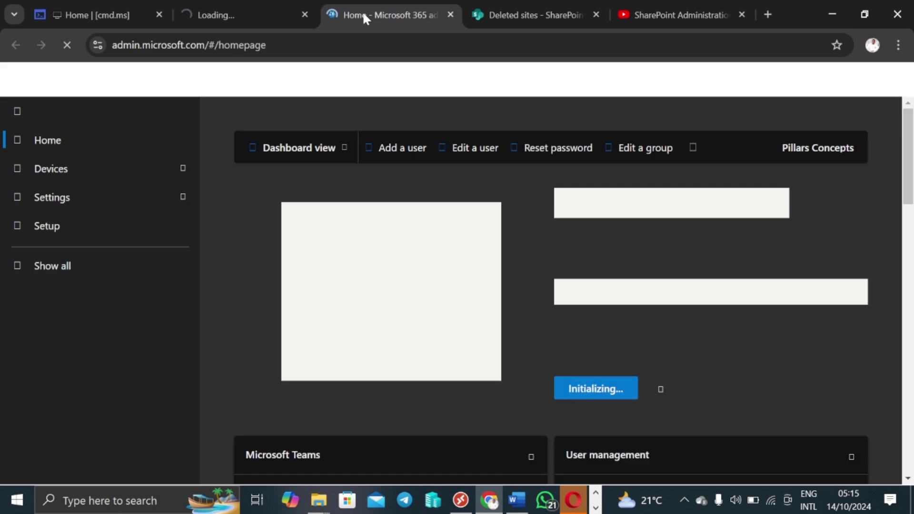
{"action": "left_click", "coordinate": [100, 268]}
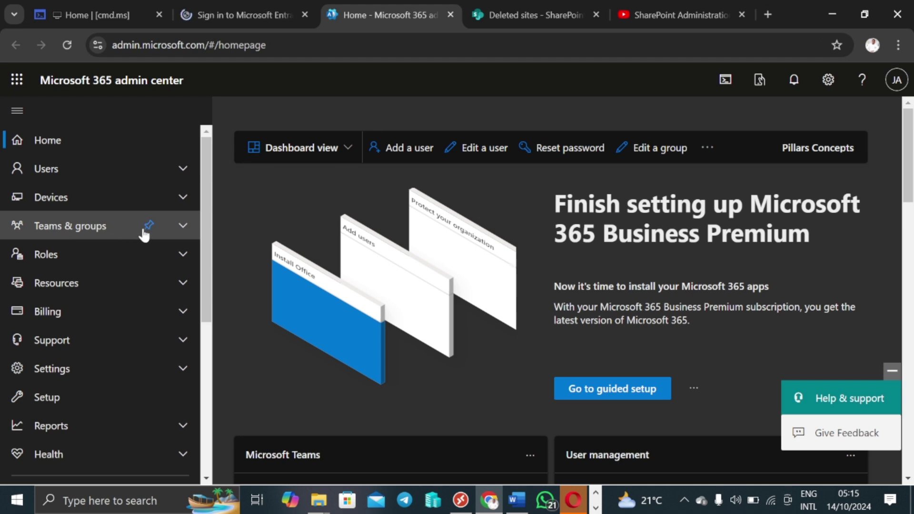
{"action": "left_click", "coordinate": [176, 230]}
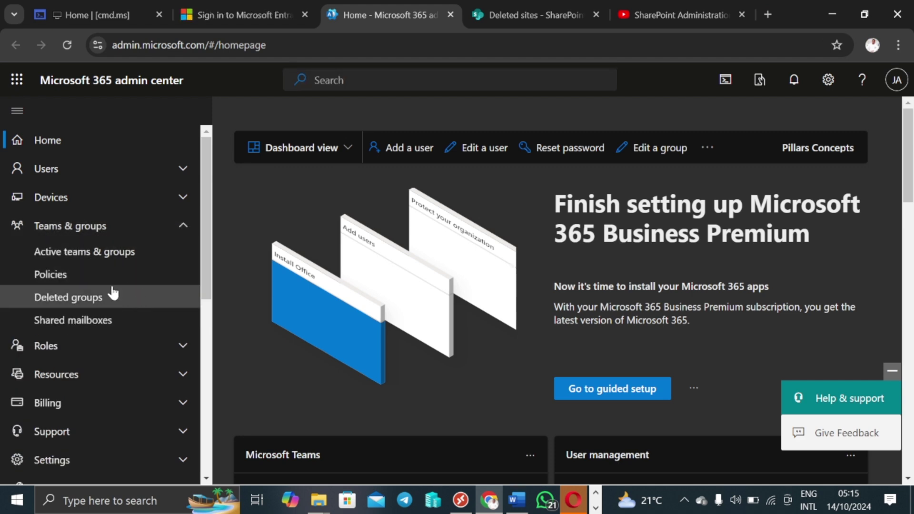
{"action": "left_click", "coordinate": [88, 299]}
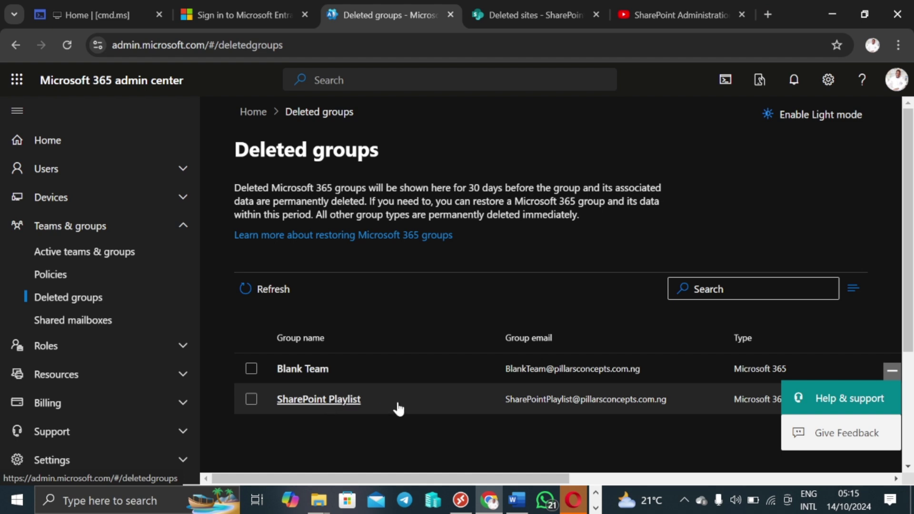
{"action": "scroll", "coordinate": [899, 279], "scroll_direction": "down", "scroll_amount": 3}
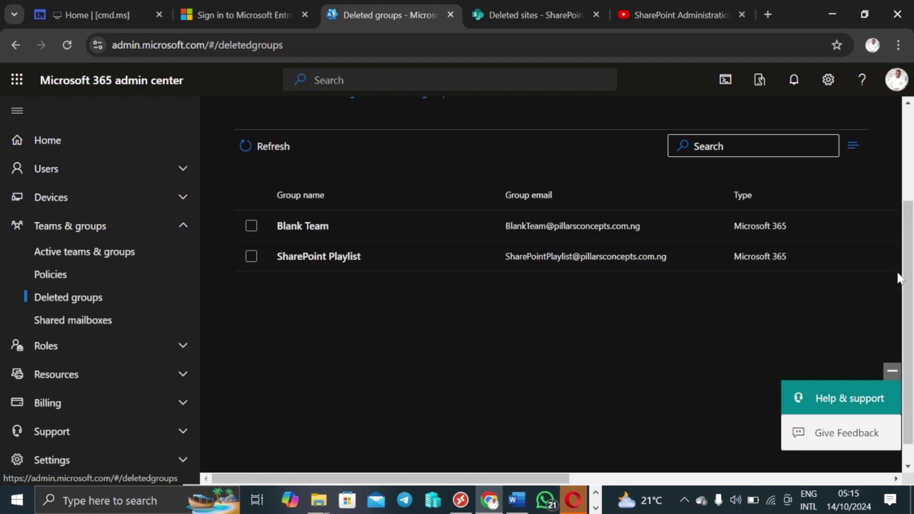
{"action": "scroll", "coordinate": [901, 276], "scroll_direction": "up", "scroll_amount": 2}
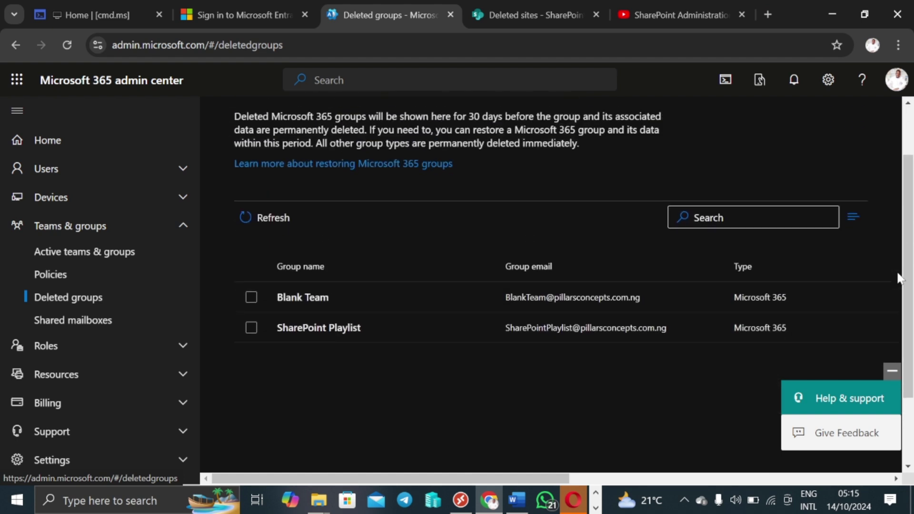
Select the SharePoint Playlist deleted group and highlight the 30-day retention period in the page description
{"action": "left_click", "coordinate": [251, 328]}
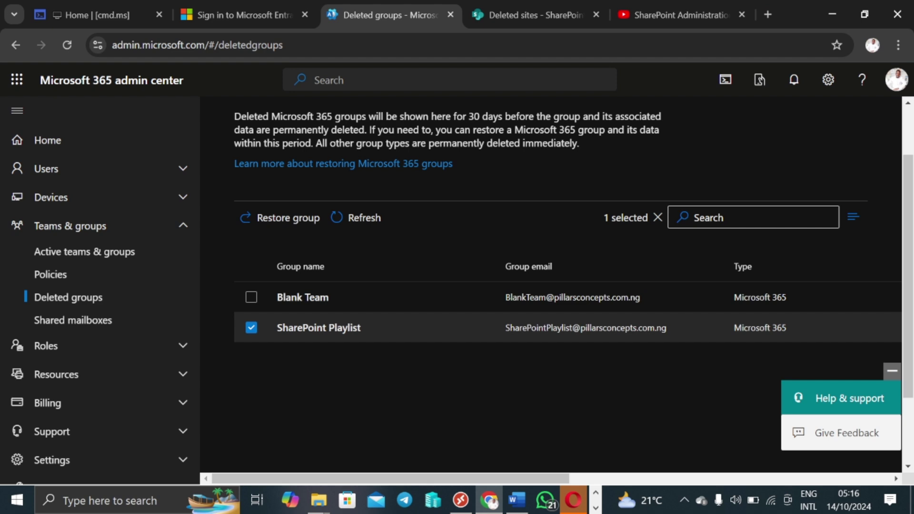
{"action": "left_click_drag", "start_coordinate": [437, 116], "coordinate": [502, 116]}
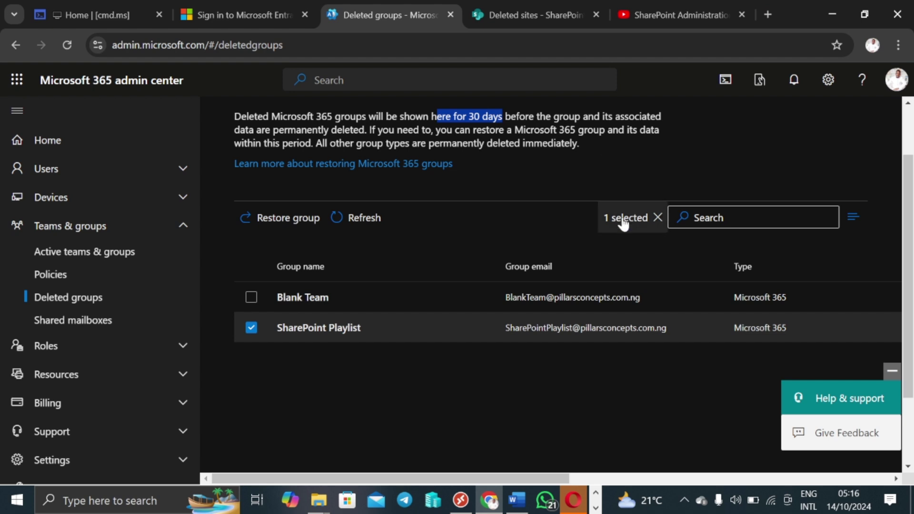
{"action": "scroll", "coordinate": [623, 221], "scroll_direction": "up", "scroll_amount": 1}
{"action": "scroll", "coordinate": [586, 230], "scroll_direction": "down", "scroll_amount": 1}
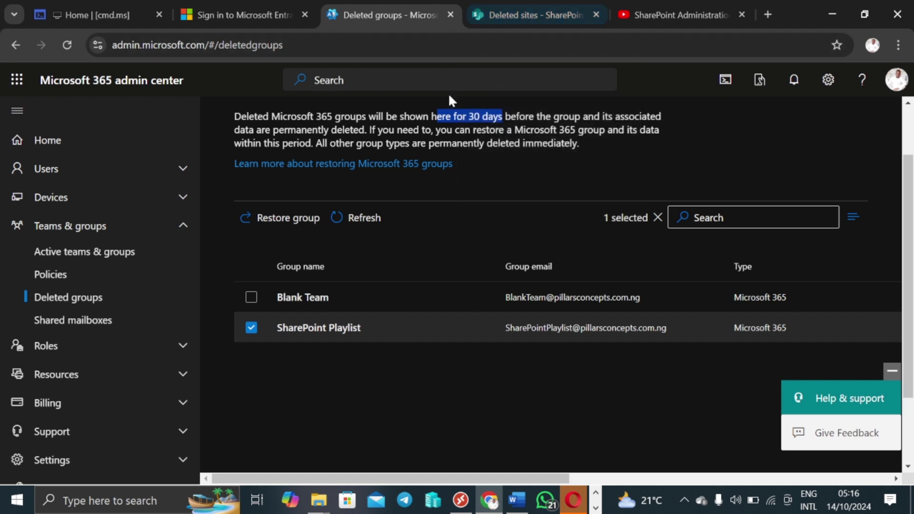
Select SharePoint Playlist in the SharePoint deleted sites and compare that page with the deleted groups in the Microsoft 365 admin center
{"action": "left_click", "coordinate": [490, 6]}
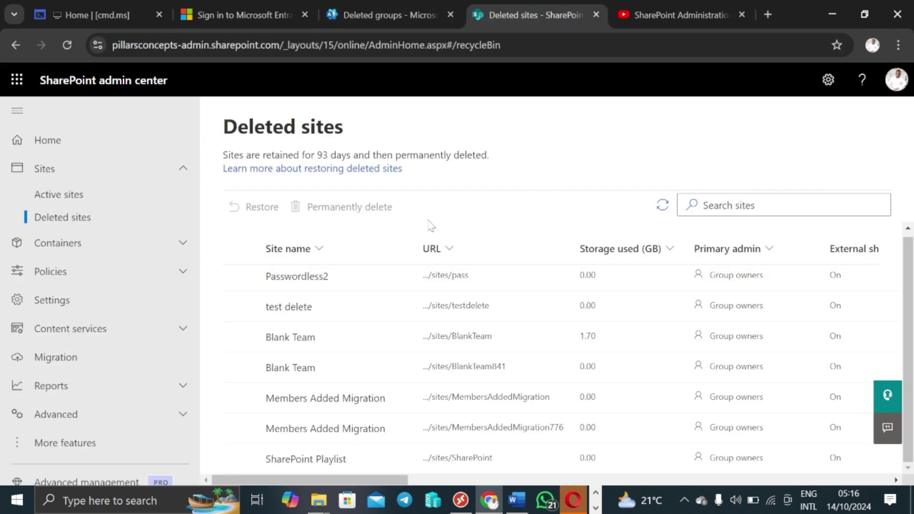
{"action": "left_click", "coordinate": [240, 459]}
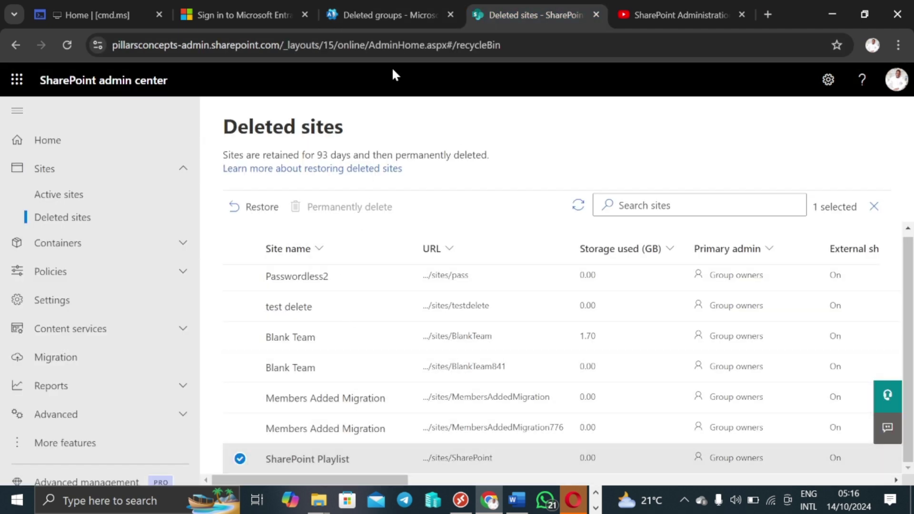
{"action": "left_click", "coordinate": [379, 12]}
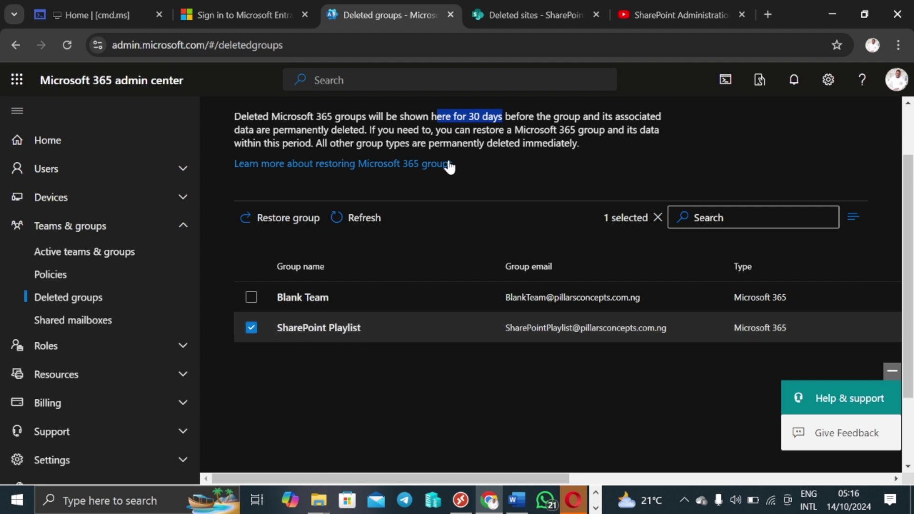
{"action": "left_click", "coordinate": [507, 12]}
{"action": "left_click", "coordinate": [410, 11]}
{"action": "left_click", "coordinate": [527, 12]}
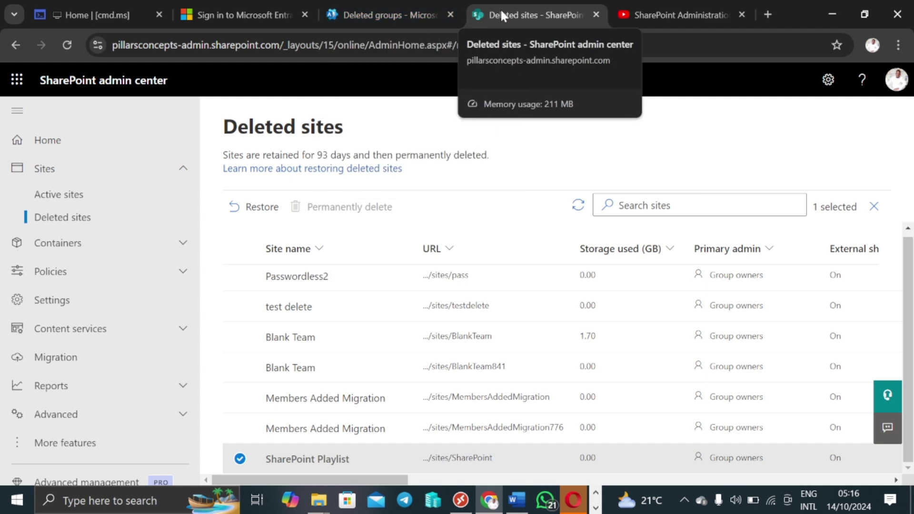
{"action": "left_click", "coordinate": [382, 10]}
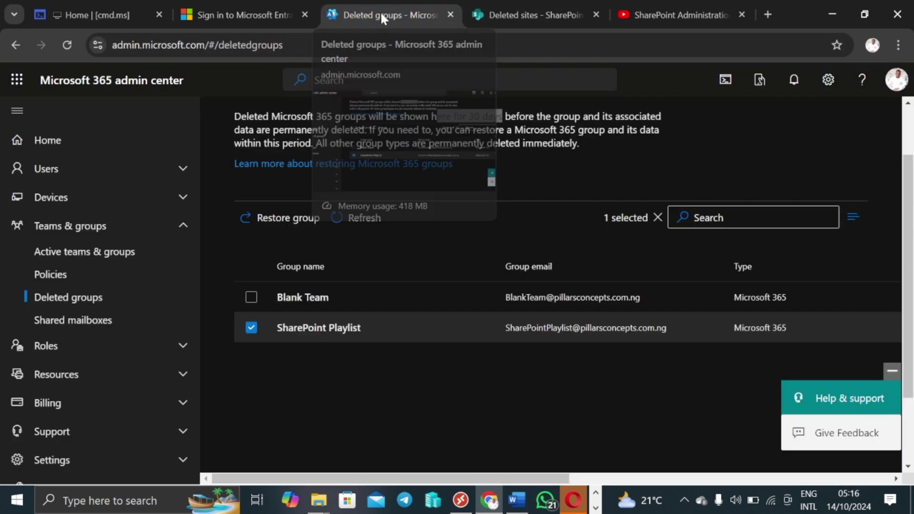
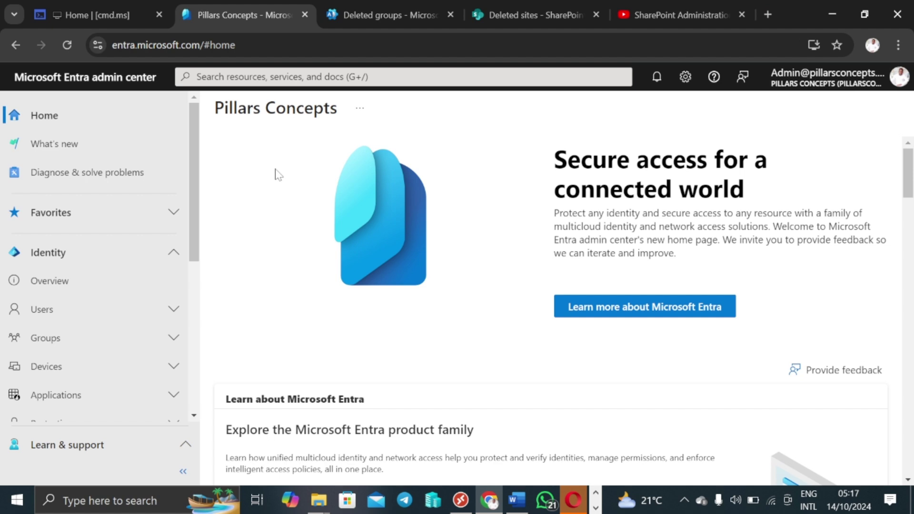
Open the deleted groups list under Groups in the Microsoft Entra admin center
{"action": "scroll", "coordinate": [55, 332], "scroll_direction": "down", "scroll_amount": 2}
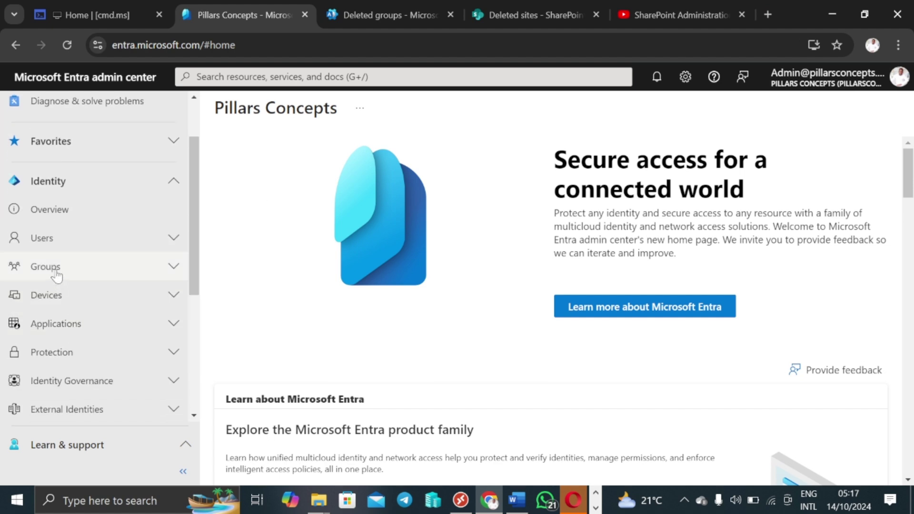
{"action": "left_click", "coordinate": [171, 267]}
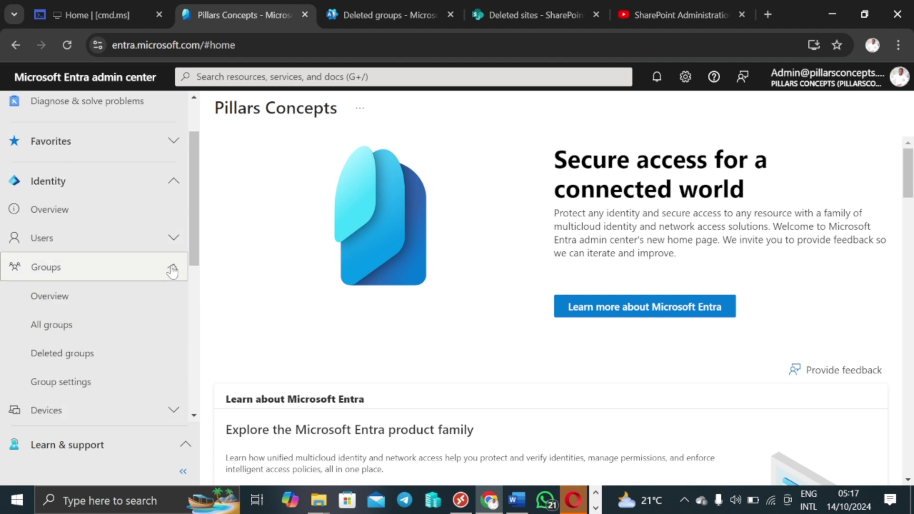
{"action": "left_click", "coordinate": [71, 358]}
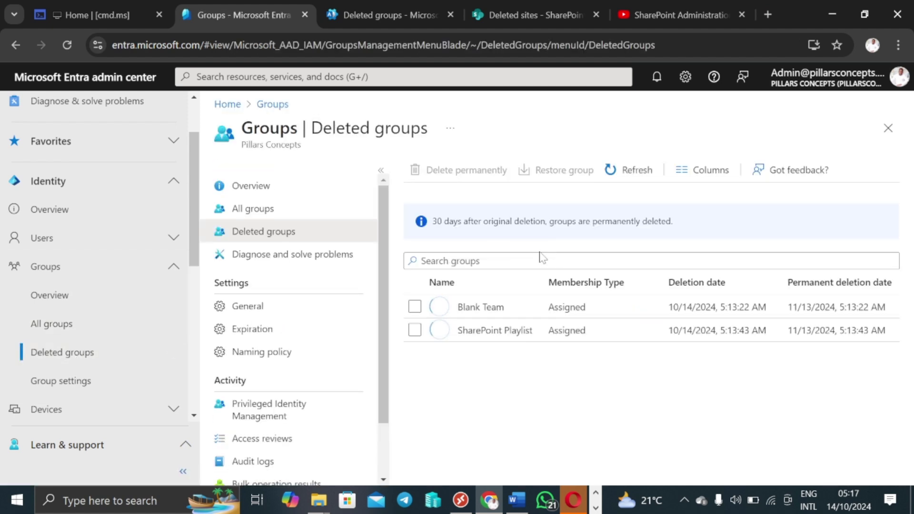
Select the deleted SharePoint Playlist group, compare its available actions with the Microsoft 365 admin center, and permanently delete it in Entra
{"action": "left_click", "coordinate": [415, 330]}
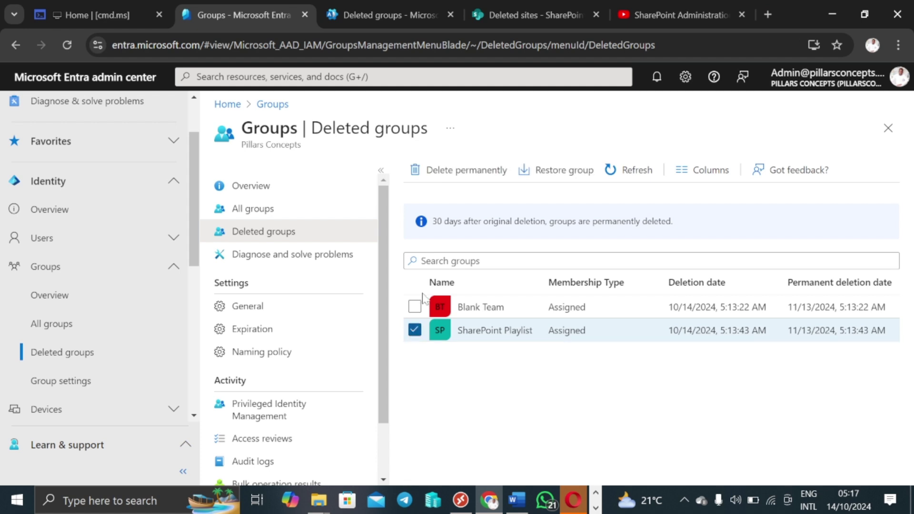
{"action": "left_click", "coordinate": [374, 15]}
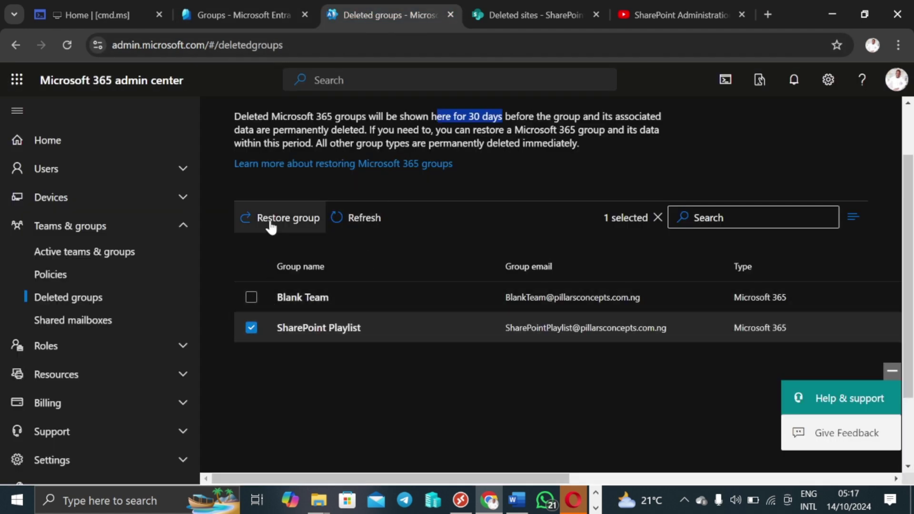
{"action": "left_click", "coordinate": [255, 13]}
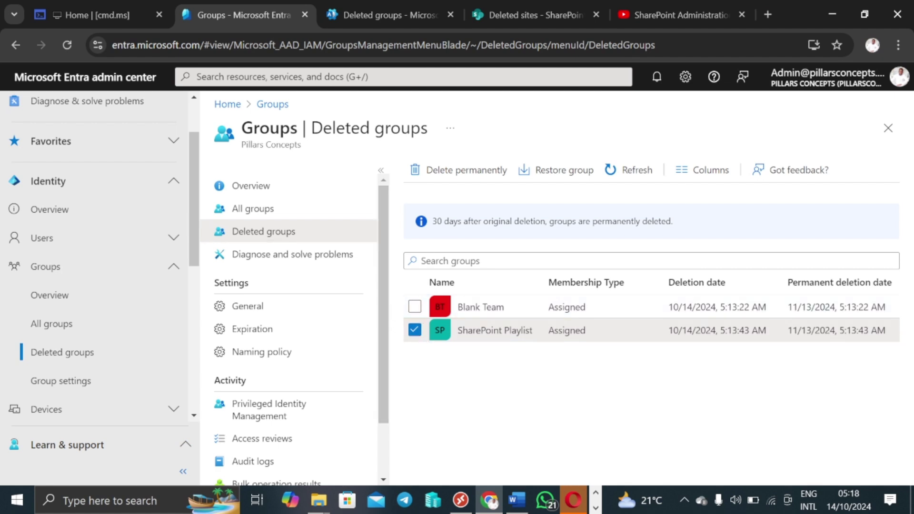
{"action": "left_click", "coordinate": [453, 177]}
{"action": "left_click", "coordinate": [437, 225]}
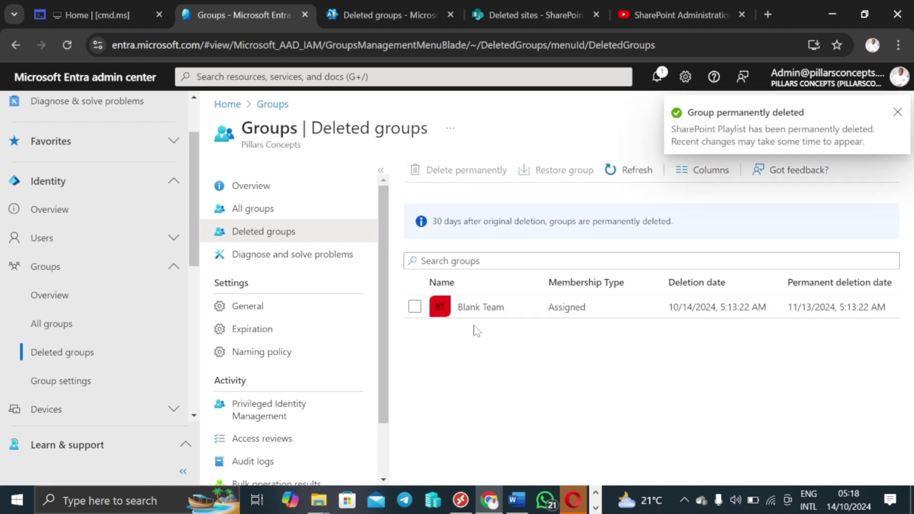
Reload the deleted groups page in the Microsoft 365 admin center and compare its list with the deleted groups in Entra
{"action": "left_click", "coordinate": [346, 5]}
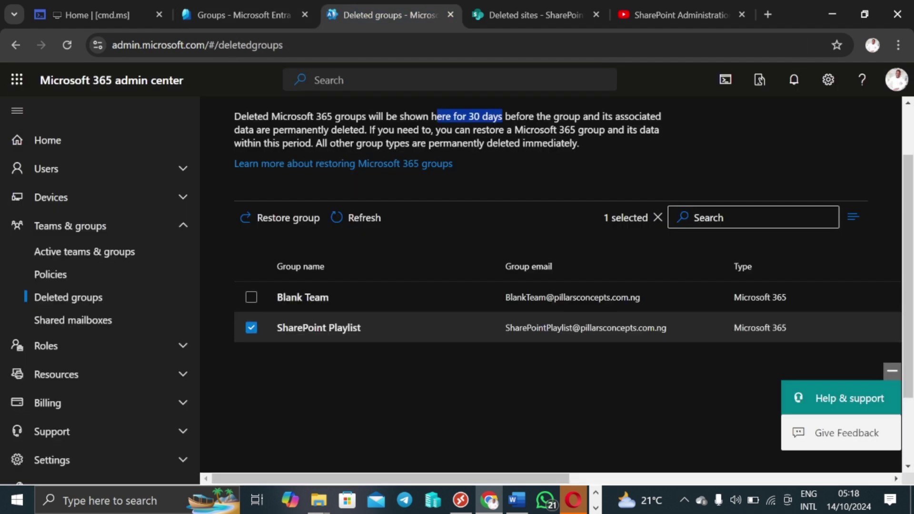
{"action": "left_click", "coordinate": [70, 44]}
{"action": "left_click", "coordinate": [236, 13]}
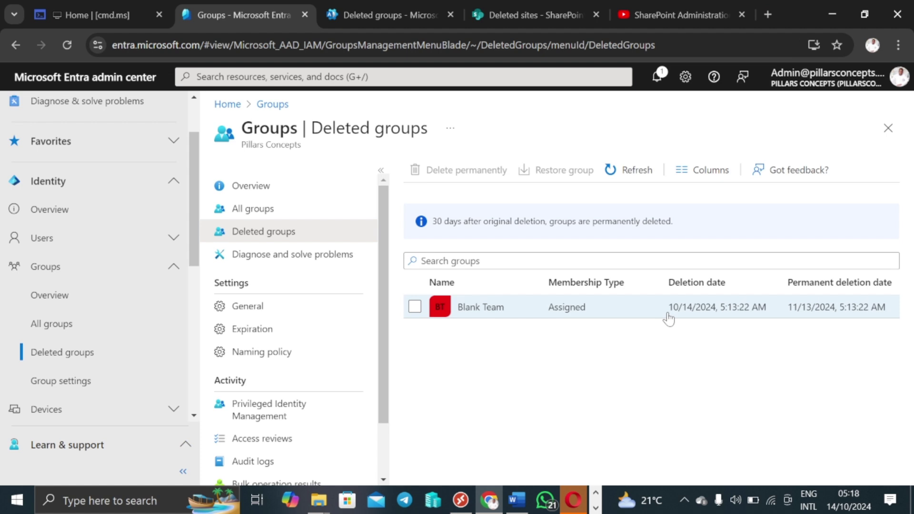
{"action": "left_click", "coordinate": [357, 9]}
{"action": "scroll", "coordinate": [329, 379], "scroll_direction": "down", "scroll_amount": 3}
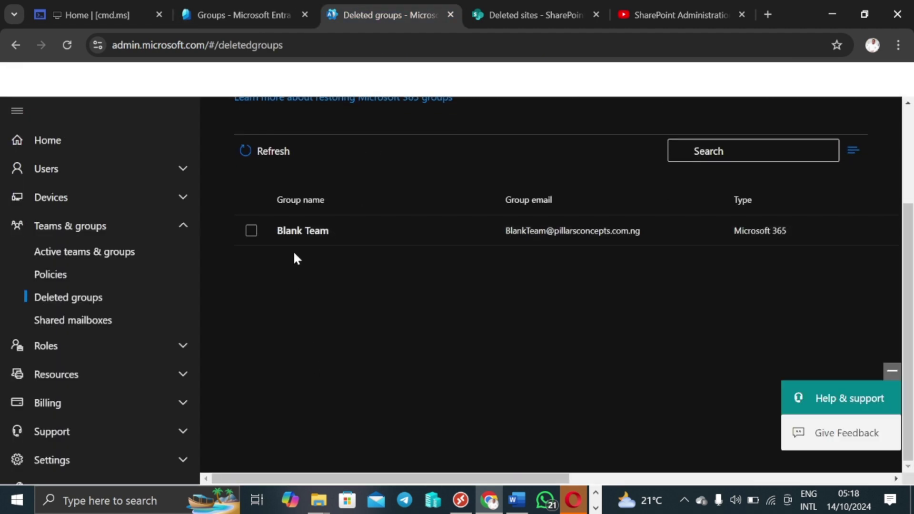
Switch to the SharePoint admin center, reload the deleted sites, and permanently delete the SharePoint Playlist site
{"action": "left_click", "coordinate": [506, 16]}
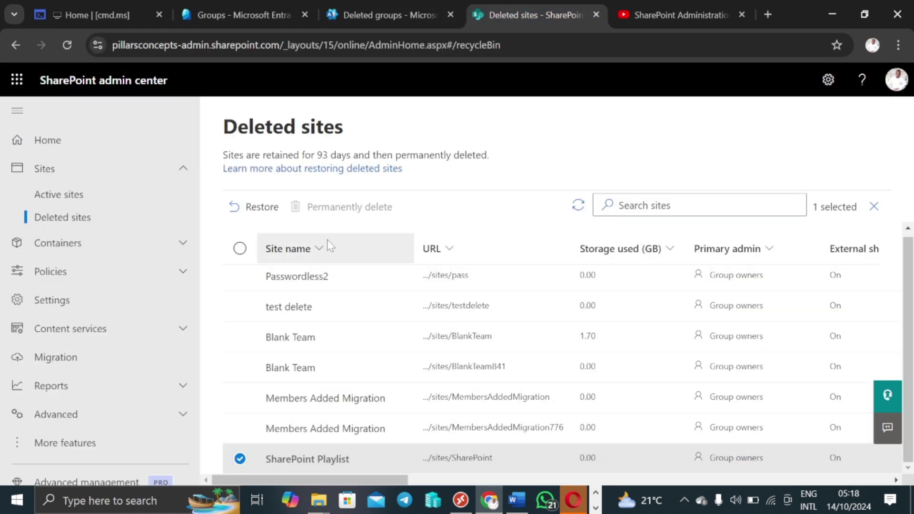
{"action": "left_click", "coordinate": [72, 41]}
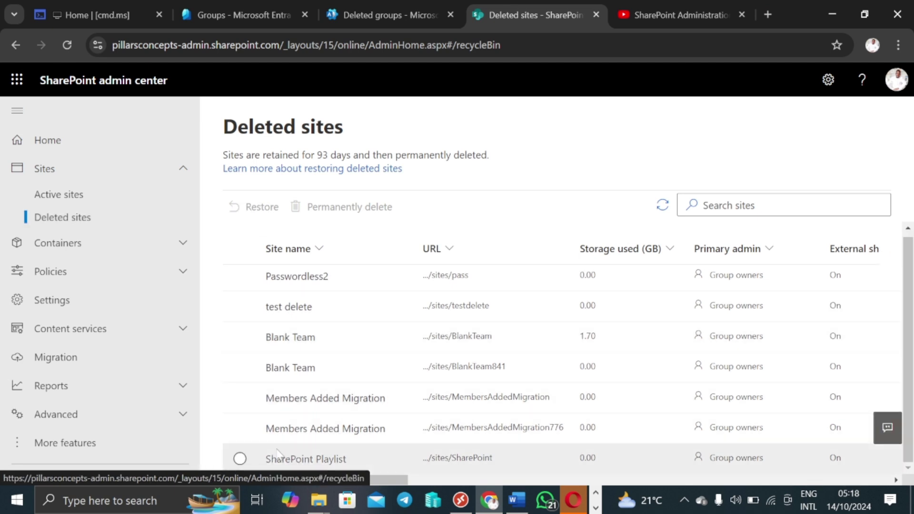
{"action": "left_click", "coordinate": [240, 459]}
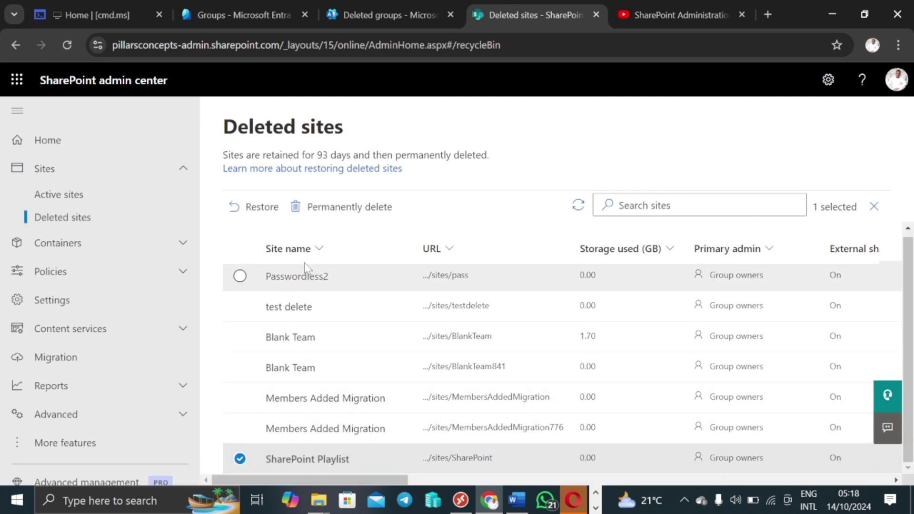
{"action": "left_click", "coordinate": [340, 208]}
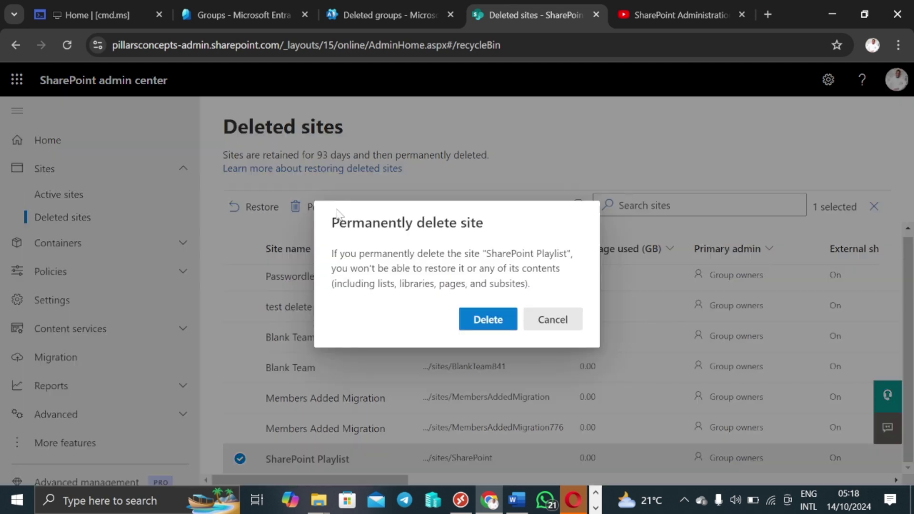
{"action": "left_click", "coordinate": [484, 327]}
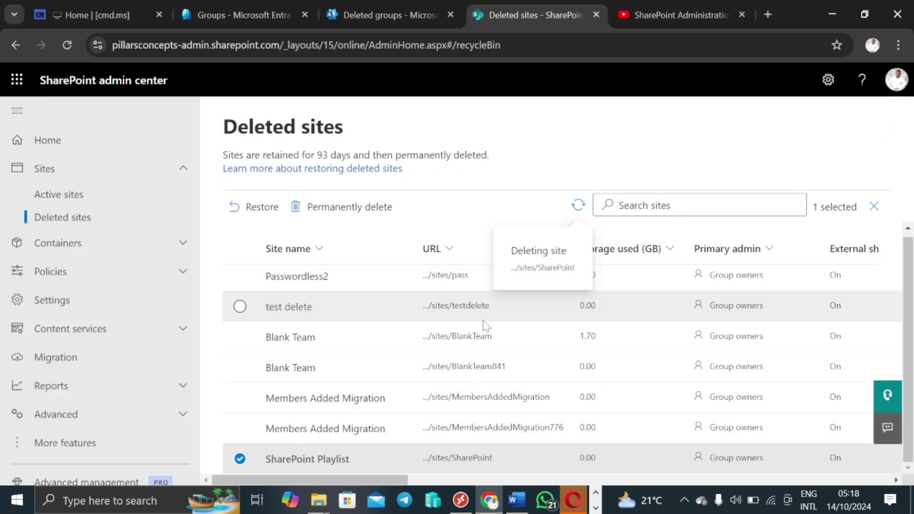